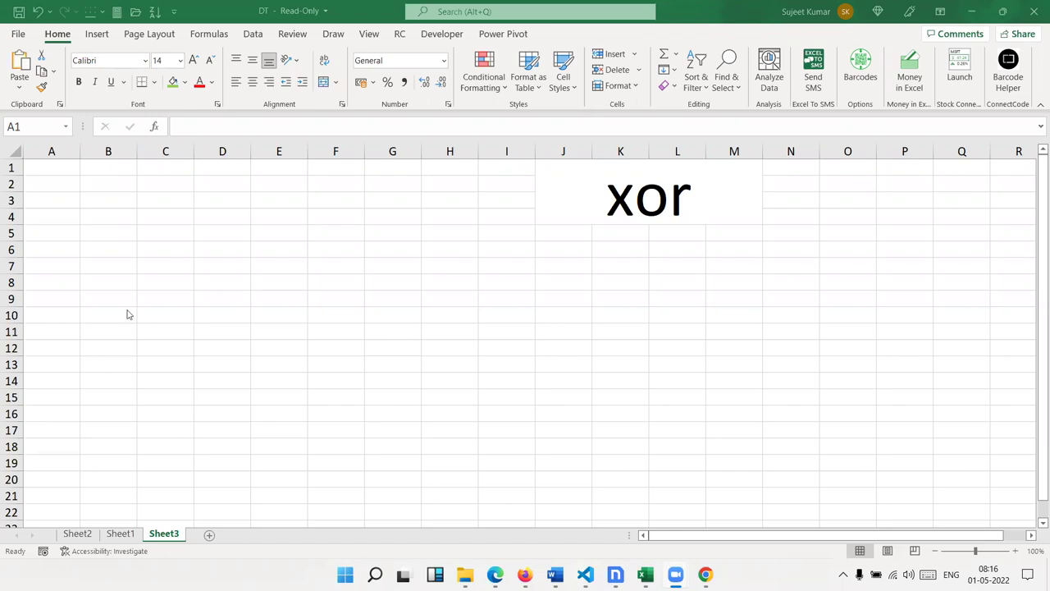
- Enter the headers Delhi, Pune and Status in A1:C1
{"action": "left_click", "coordinate": [47, 166]}
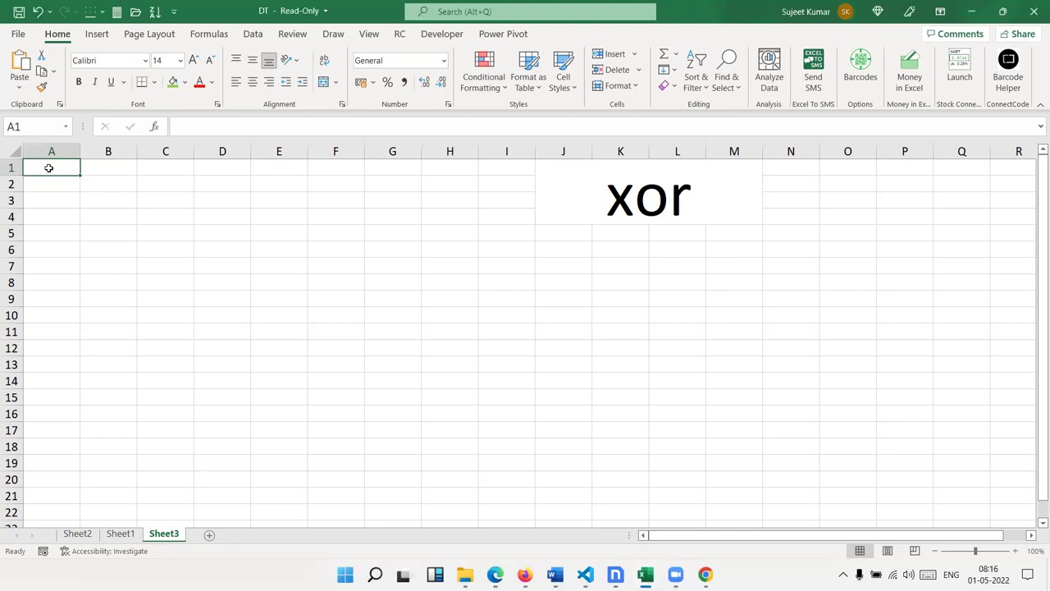
{"action": "type", "text": "Delhi"}
{"action": "key", "text": "Tab"}
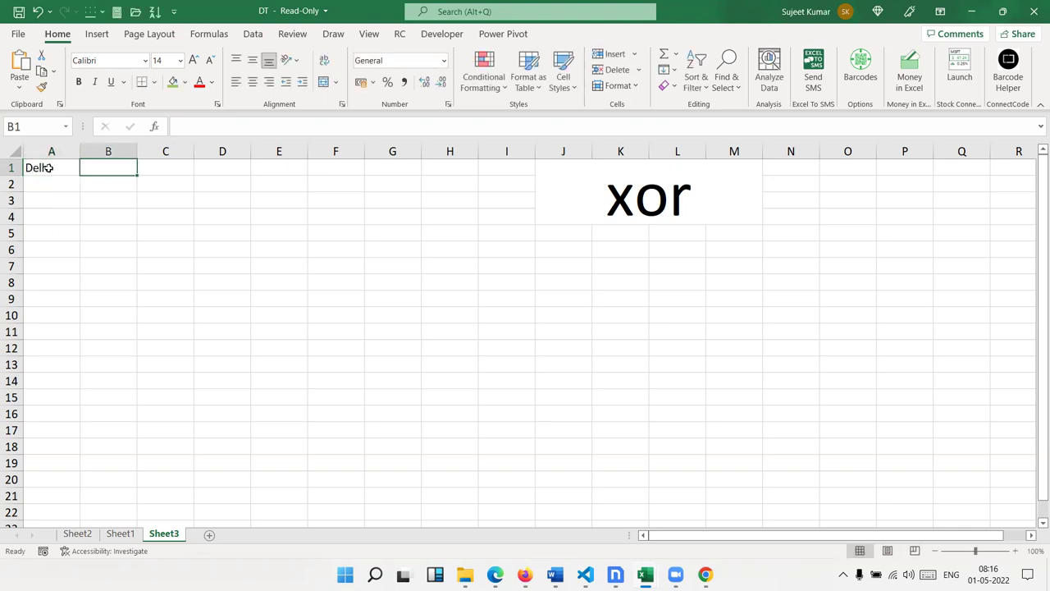
{"action": "type", "text": "Pune"}
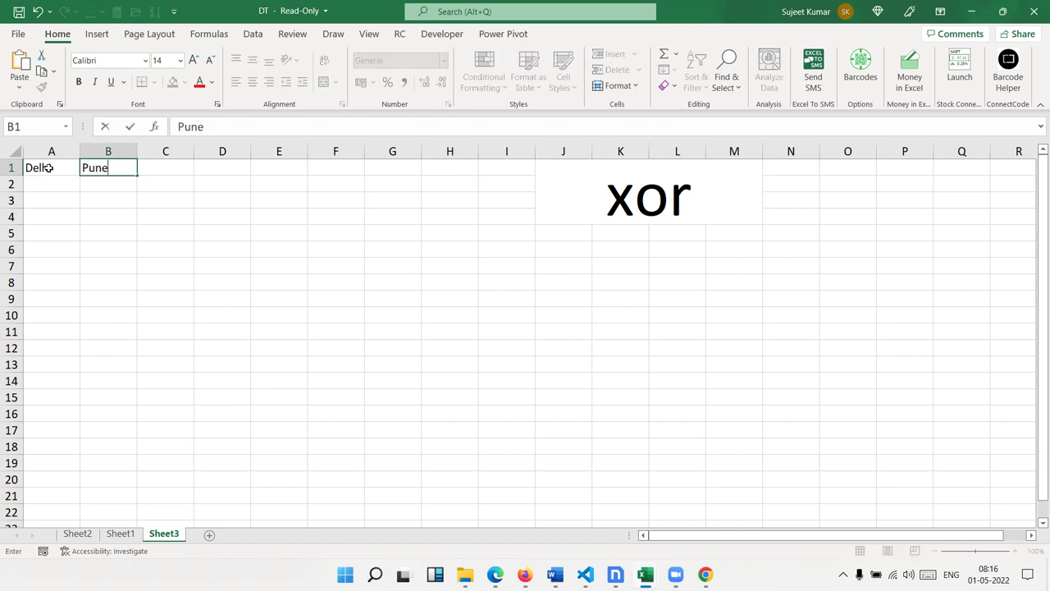
{"action": "key", "text": "Tab"}
{"action": "type", "text": "S"}
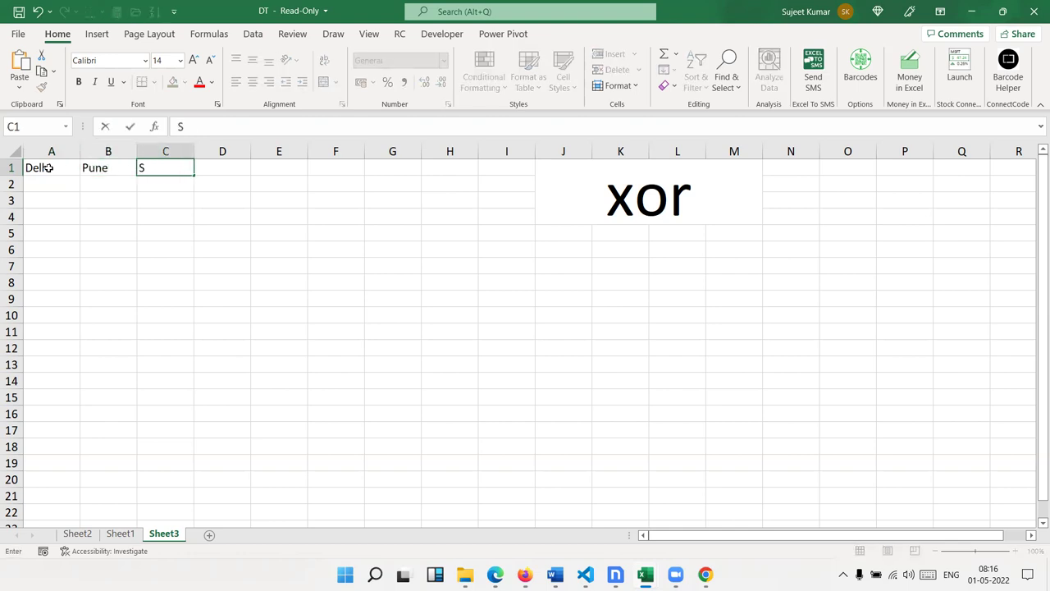
{"action": "type", "text": "tatus"}
{"action": "key", "text": "Return"}
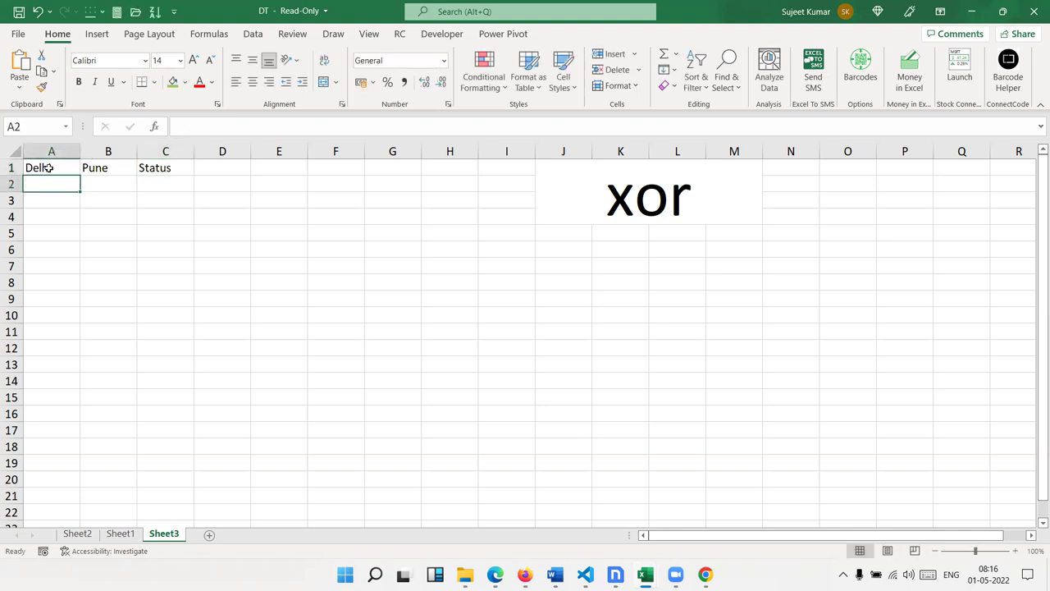
- Fill row 2 with Y for Delhi, Y for Pune and OK for Status
{"action": "type", "text": "Y"}
{"action": "key", "text": "Tab"}
{"action": "key", "text": "Tab"}
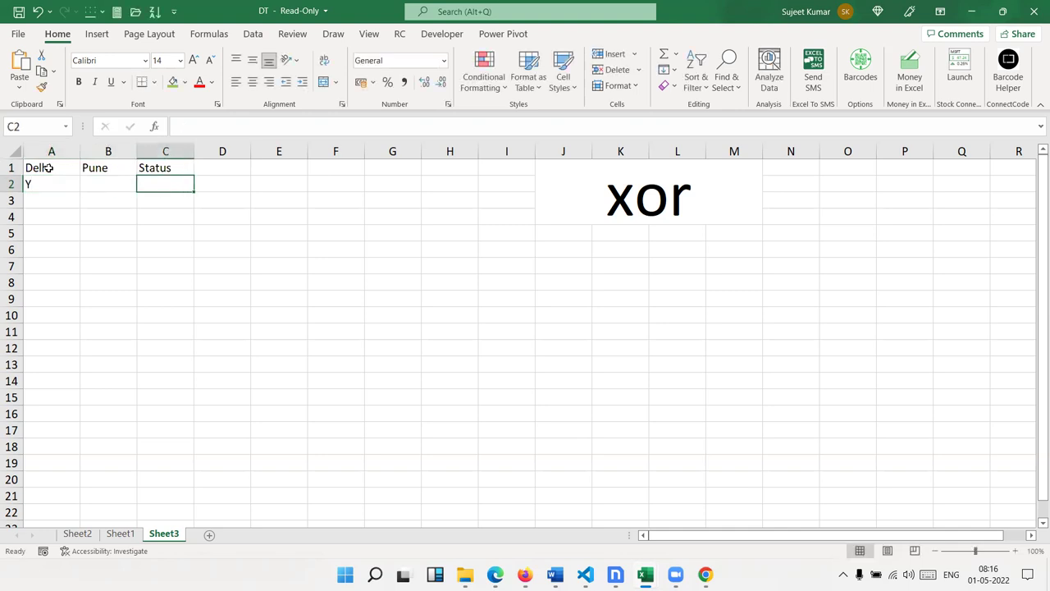
{"action": "type", "text": "OK"}
{"action": "key", "text": "Return"}
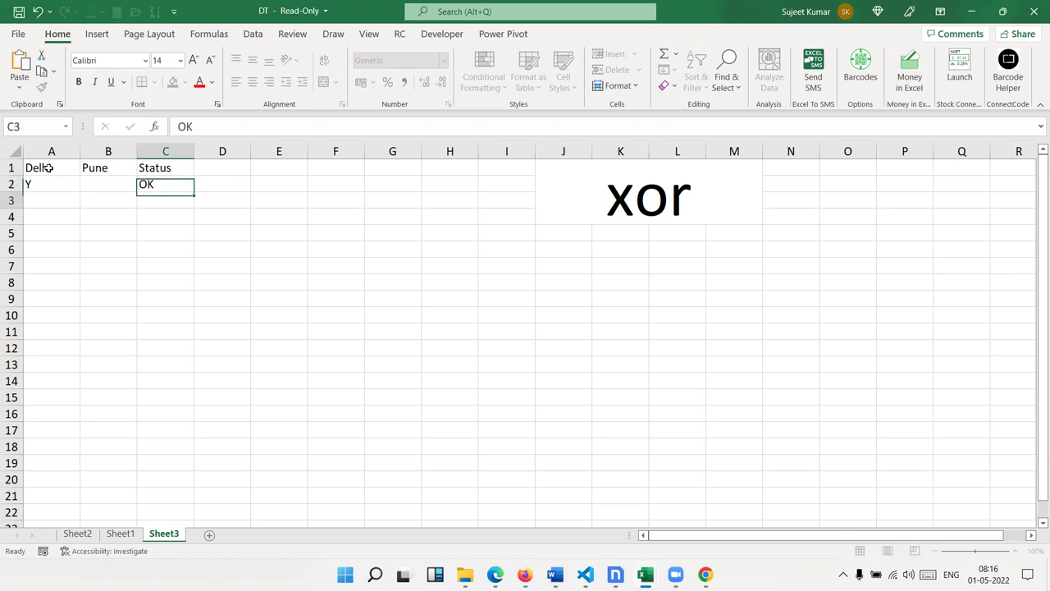
{"action": "key", "text": "Left"}
{"action": "key", "text": "Up"}
{"action": "type", "text": "P"}
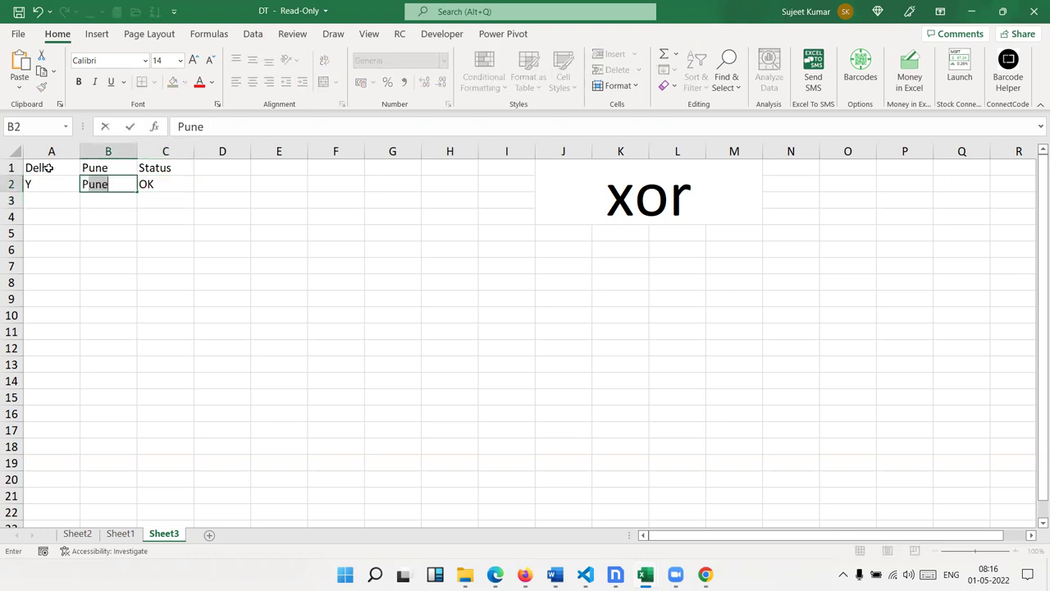
{"action": "key", "text": "BackSpace"}
{"action": "key", "text": "BackSpace"}
{"action": "type", "text": "Y"}
{"action": "key", "text": "Return"}
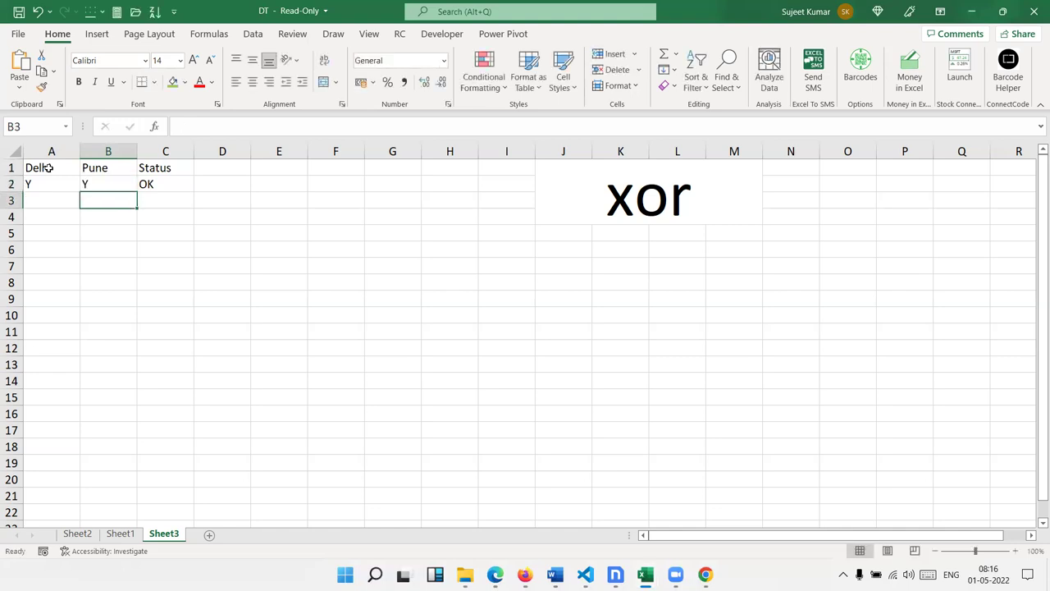
{"action": "key", "text": "Up"}
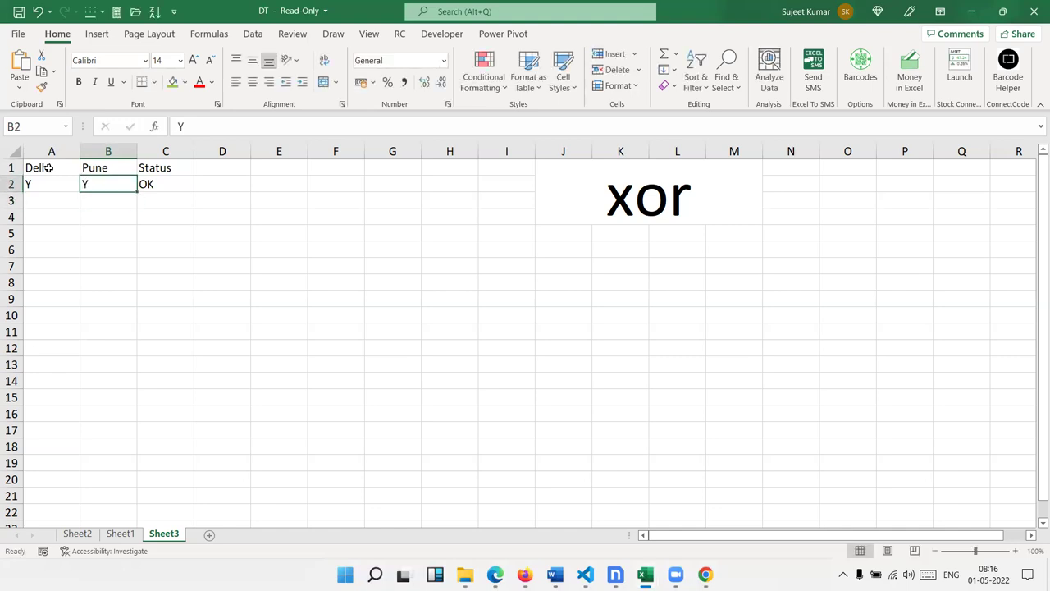
{"action": "key", "text": "shift+Left"}
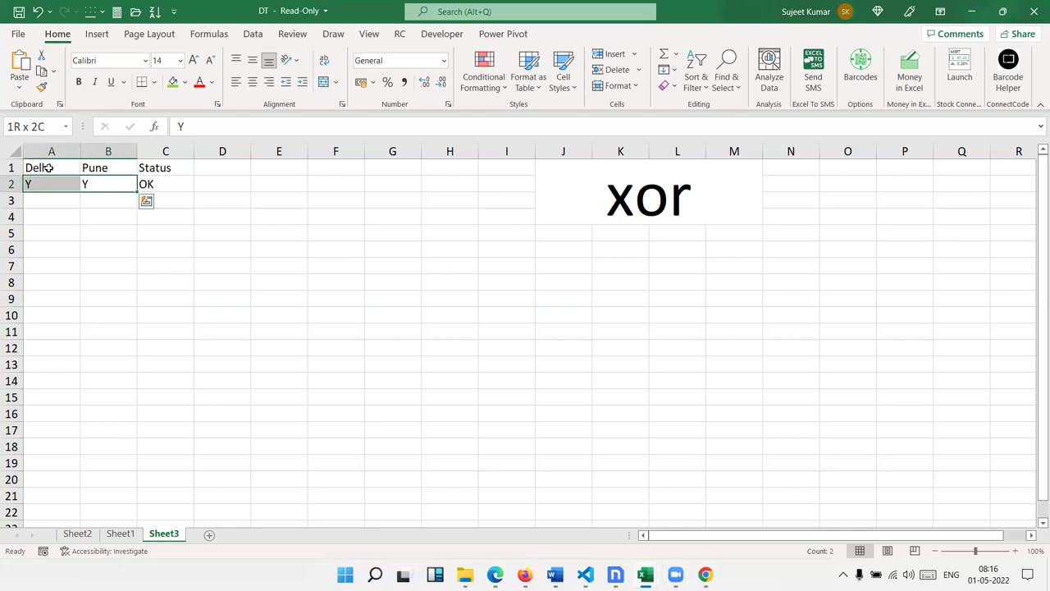
- Clear OK from the Status cell C2
{"action": "key", "text": "Right"}
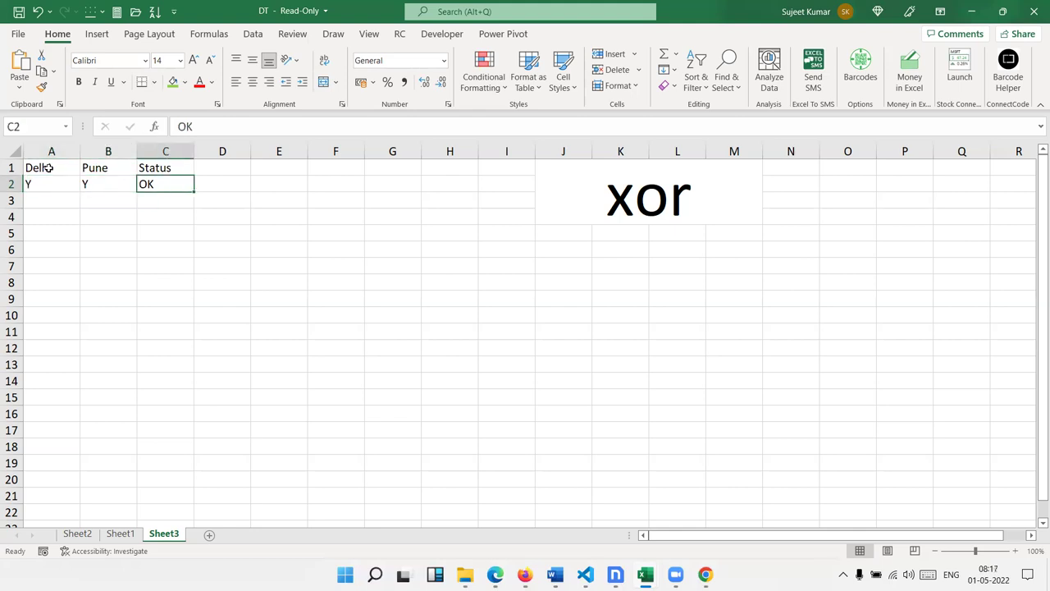
{"action": "key", "text": "Delete"}
{"action": "type", "text": "="}
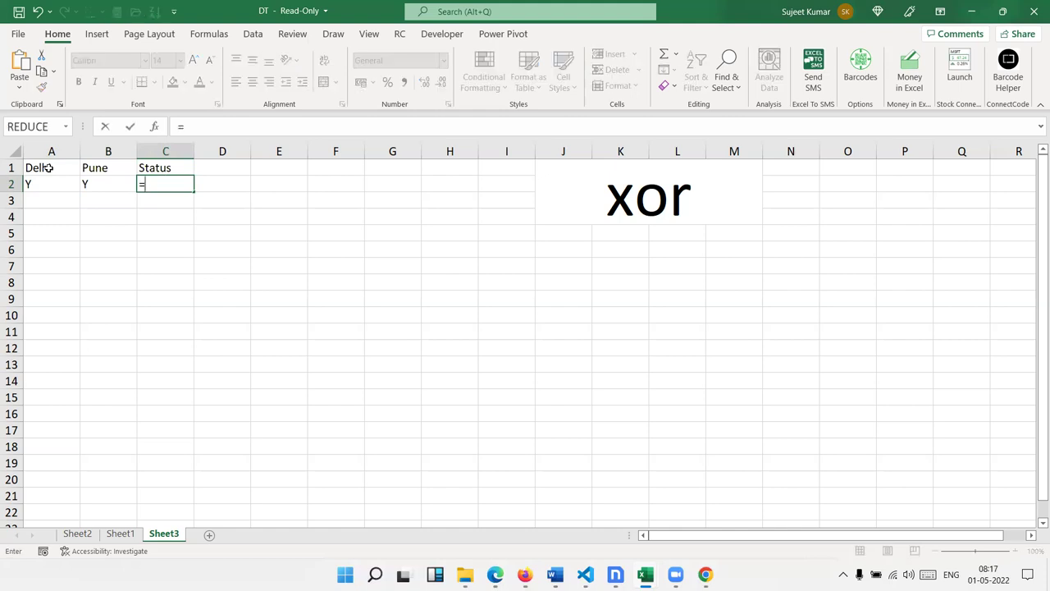
{"action": "type", "text": "xo"}
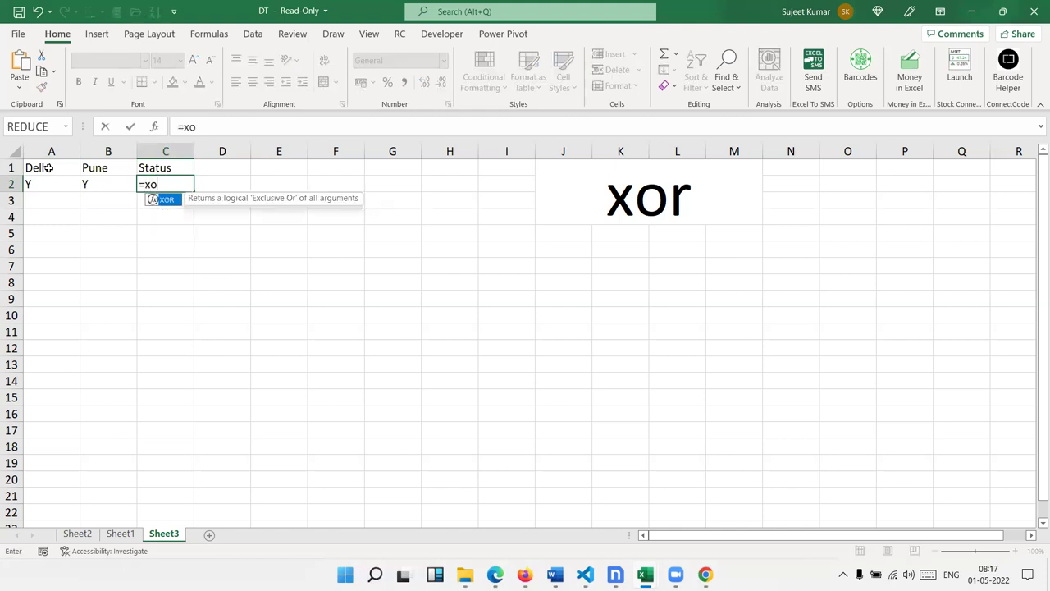
{"action": "key", "text": "Escape"}
{"action": "key", "text": "Escape"}
{"action": "scroll", "coordinate": [85, 347], "scroll_direction": "up", "scroll_amount": 1}
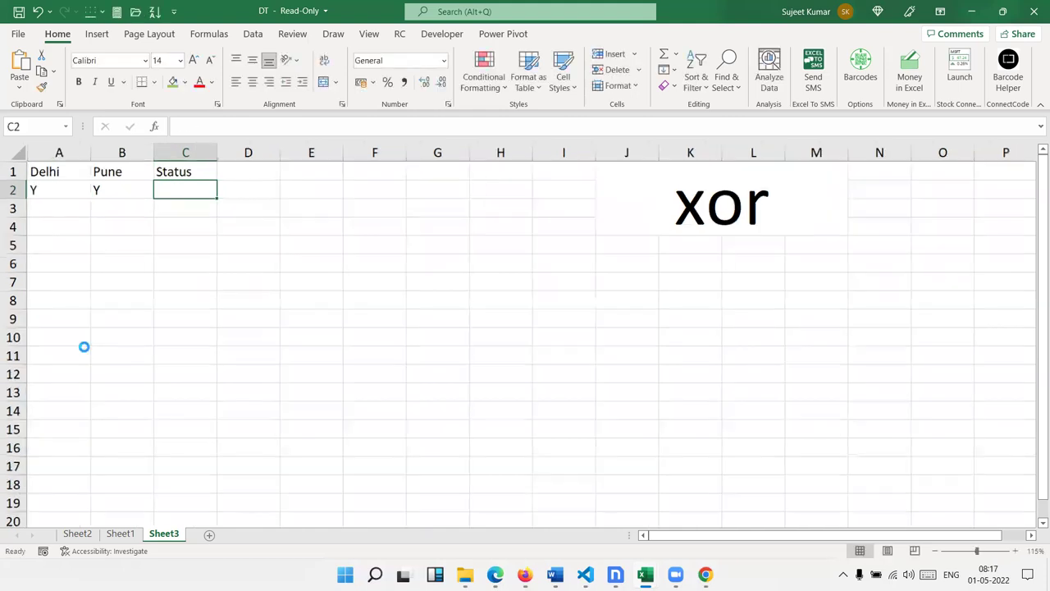
{"action": "scroll", "coordinate": [85, 341], "scroll_direction": "up", "scroll_amount": 4}
{"action": "scroll", "coordinate": [100, 310], "scroll_direction": "up", "scroll_amount": 3}
{"action": "key", "text": "Left"}
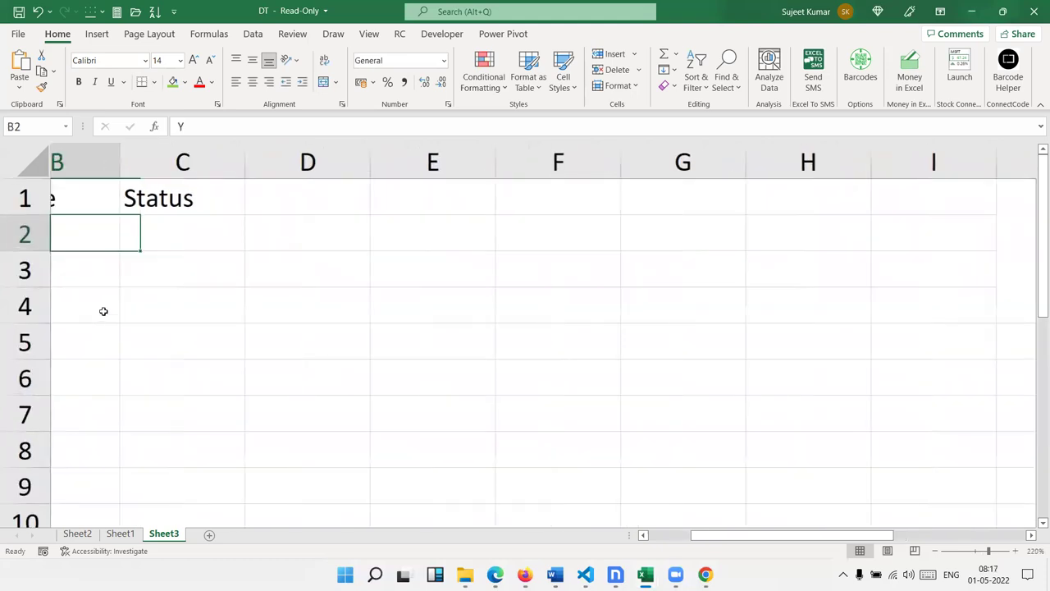
{"action": "key", "text": "Left"}
{"action": "key", "text": "Right"}
{"action": "key", "text": "Right"}
- Enter =XOR(A2="y",B2="y") in C2, which returns FALSE
{"action": "type", "text": "="}
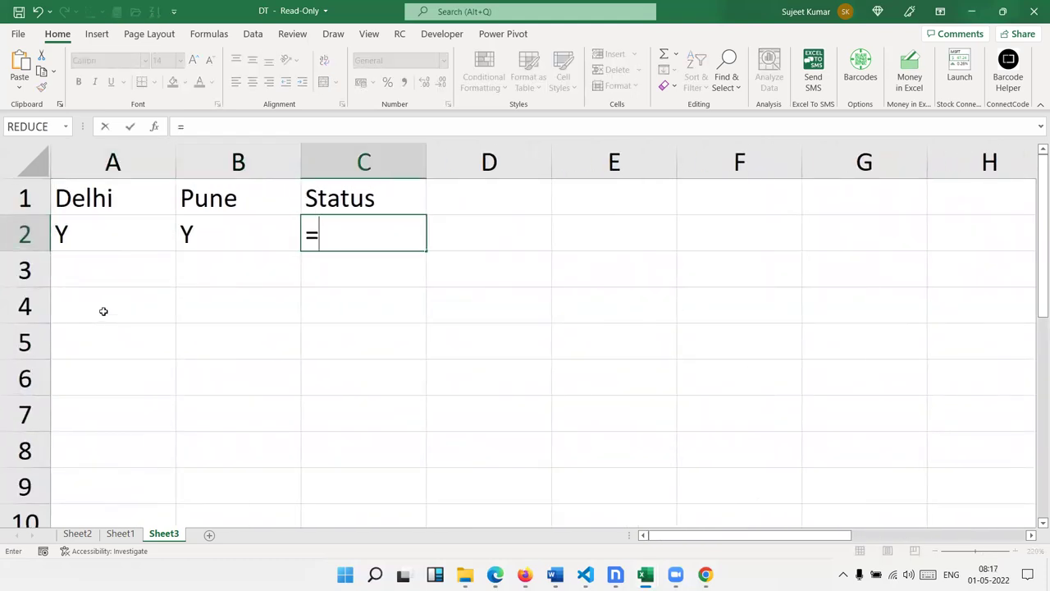
{"action": "type", "text": "xor"}
{"action": "key", "text": "Tab"}
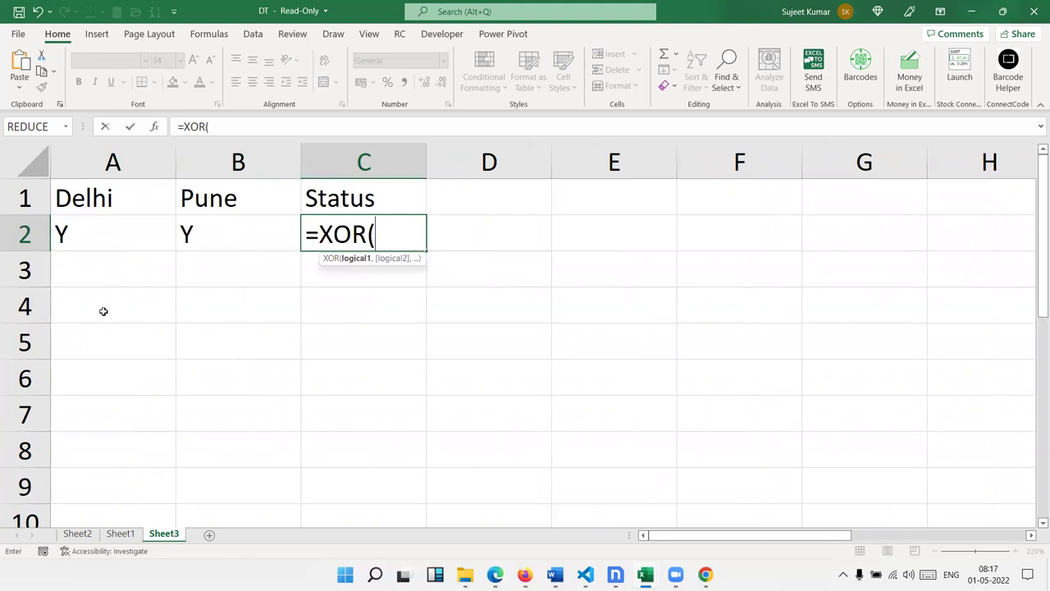
{"action": "left_click", "coordinate": [95, 235]}
{"action": "type", "text": "=\"y\","}
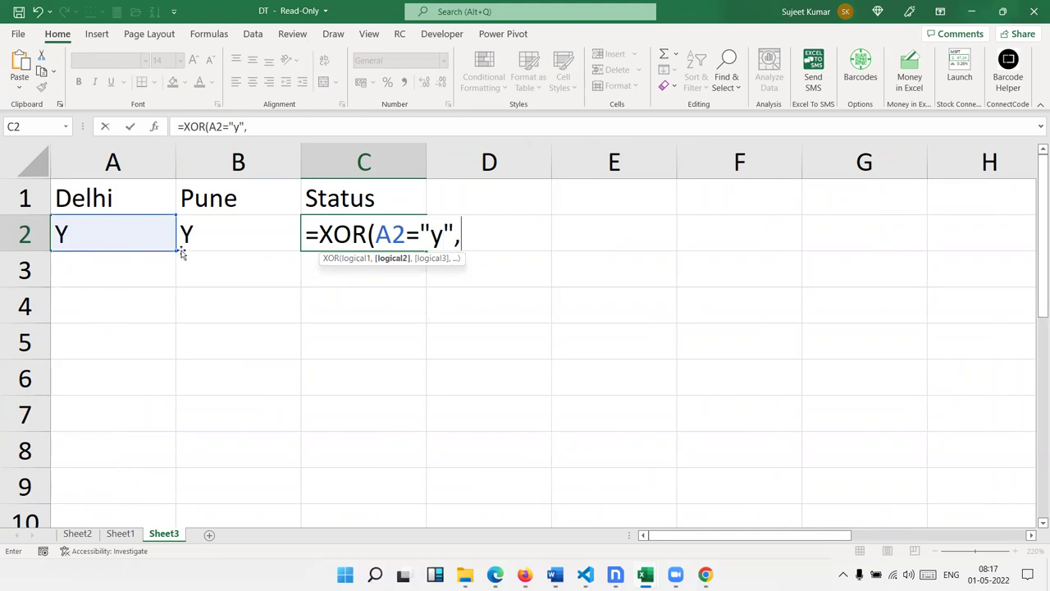
{"action": "left_click", "coordinate": [182, 246]}
{"action": "type", "text": "=\"y\""}
{"action": "key", "text": "Return"}
{"action": "key", "text": "Up"}
{"action": "left_click", "coordinate": [181, 249]}
{"action": "left_click_drag", "start_coordinate": [175, 251], "coordinate": [183, 254]}
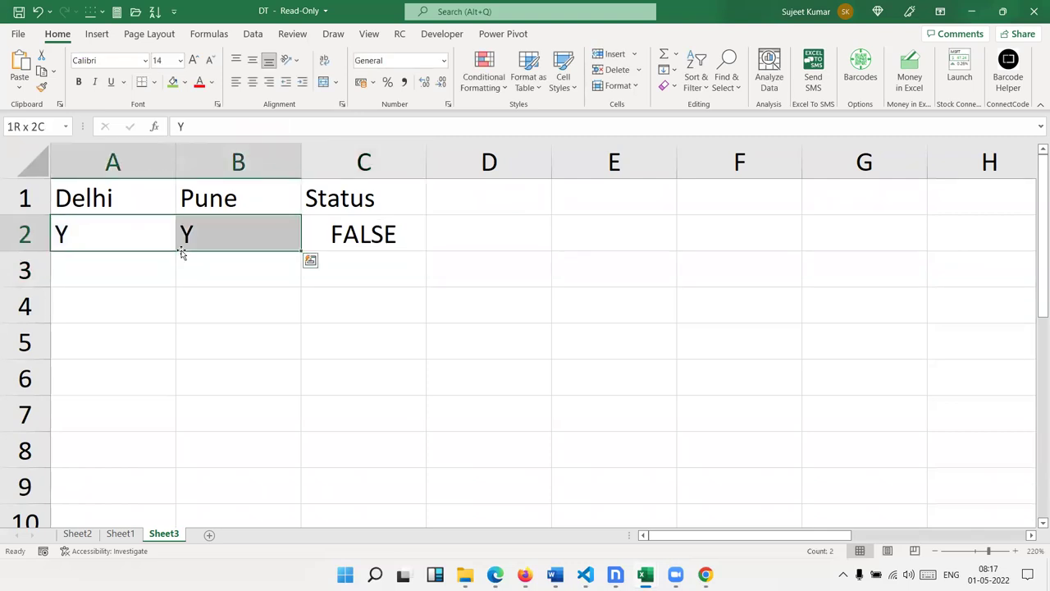
{"action": "left_click", "coordinate": [182, 252]}
- Test the XOR result by deleting Pune's and then Delhi's Y, undoing each
{"action": "key", "text": "Delete"}
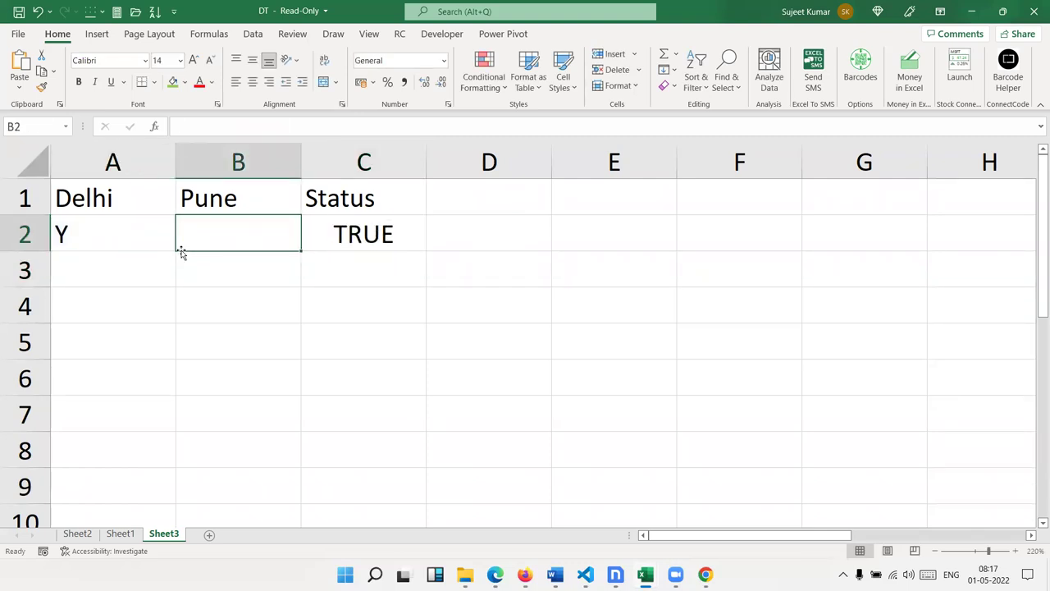
{"action": "key", "text": "ctrl+z"}
{"action": "key", "text": "Left"}
{"action": "key", "text": "Delete"}
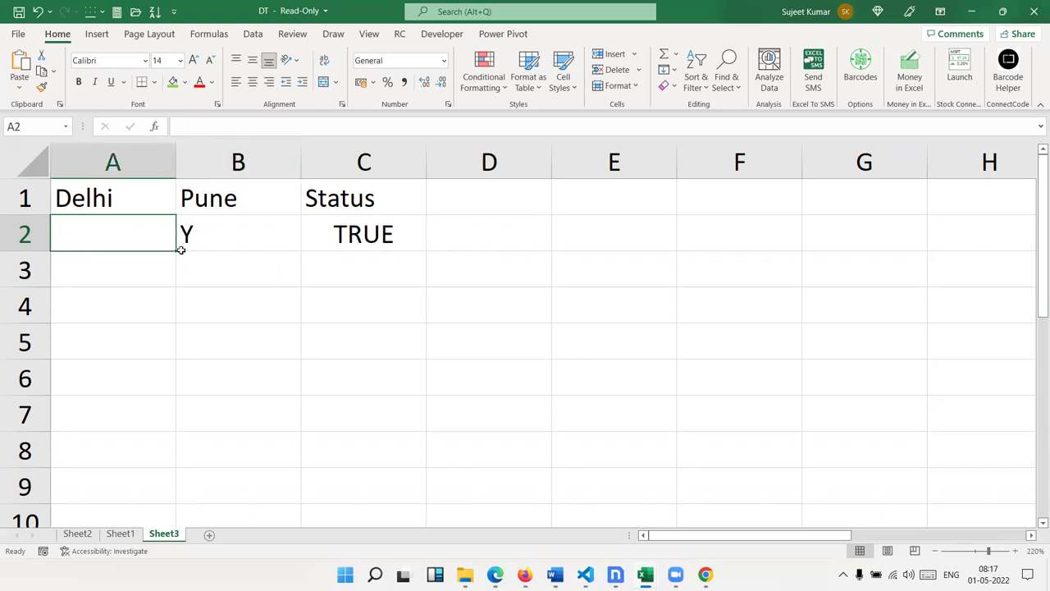
{"action": "key", "text": "ctrl+z"}
- Clear both Y values from A2:B2
{"action": "left_click_drag", "start_coordinate": [172, 250], "coordinate": [181, 252]}
{"action": "key", "text": "Delete"}
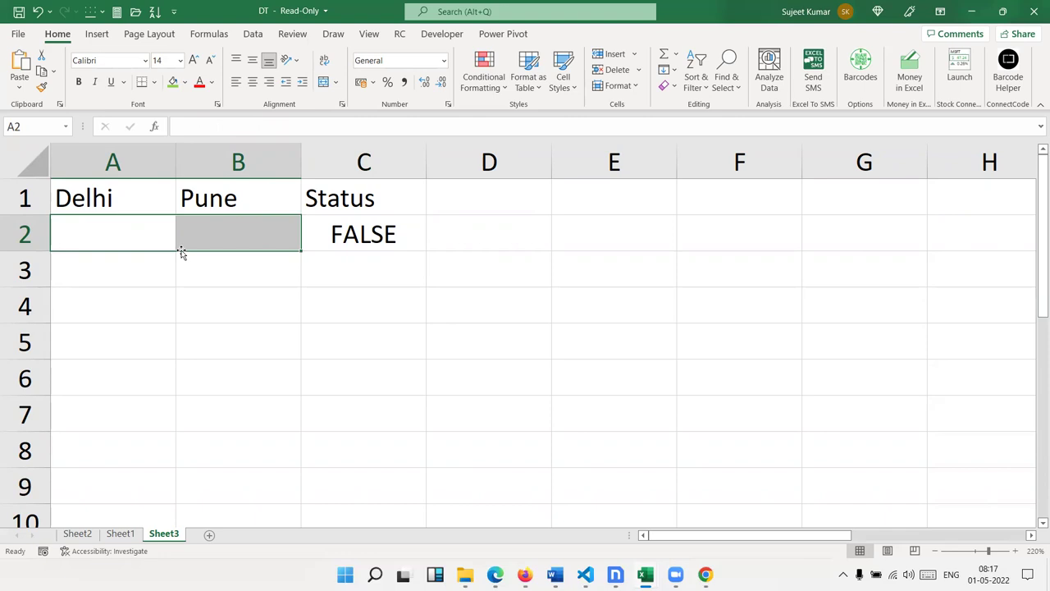
{"action": "key", "text": "Right"}
{"action": "key", "text": "Right"}
{"action": "key", "text": "Right"}
{"action": "key", "text": "Right"}
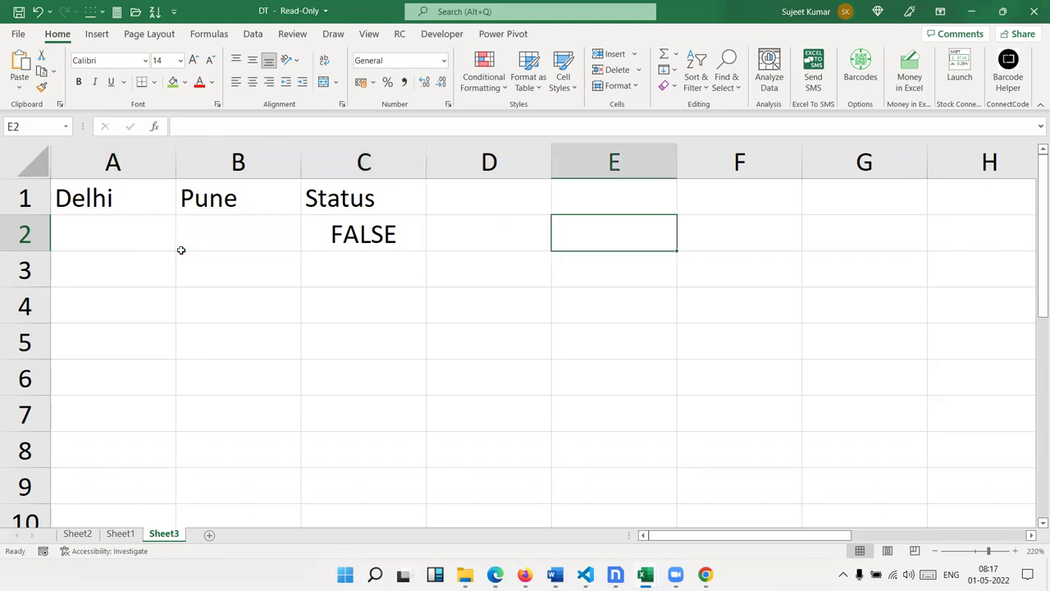
{"action": "key", "text": "Right"}
{"action": "key", "text": "Right"}
{"action": "key", "text": "Right"}
{"action": "key", "text": "Right"}
{"action": "key", "text": "Right"}
{"action": "key", "text": "Right"}
{"action": "key", "text": "Left"}
{"action": "key", "text": "Left"}
{"action": "key", "text": "Left"}
{"action": "key", "text": "Left"}
{"action": "key", "text": "Left"}
{"action": "key", "text": "Left"}
- Enter the headers Name, Advance and F-Advance in E1:G1
{"action": "key", "text": "Up"}
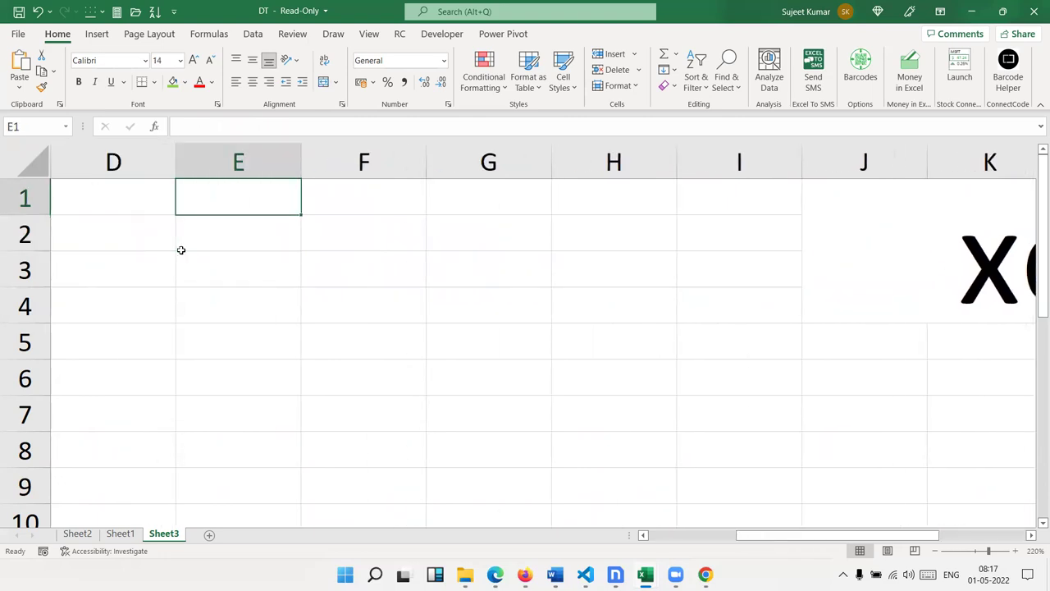
{"action": "type", "text": "Name"}
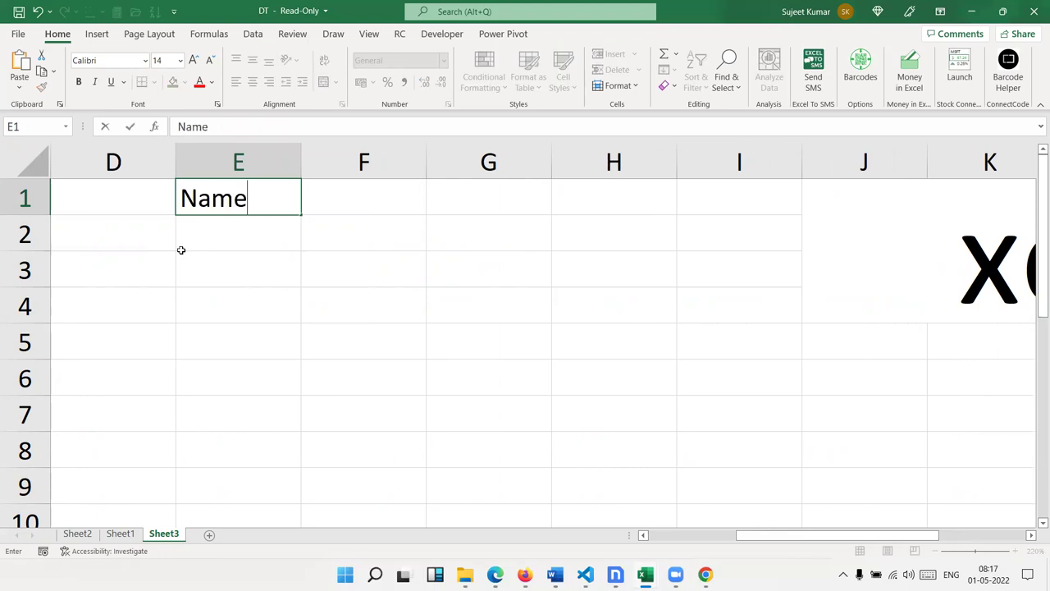
{"action": "key", "text": "Tab"}
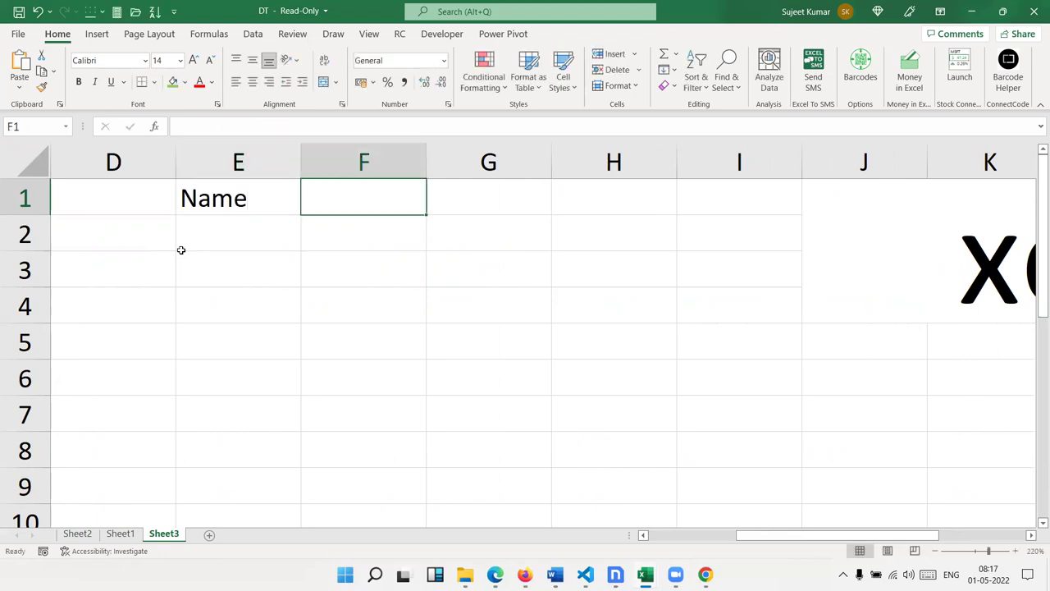
{"action": "type", "text": "Ad"}
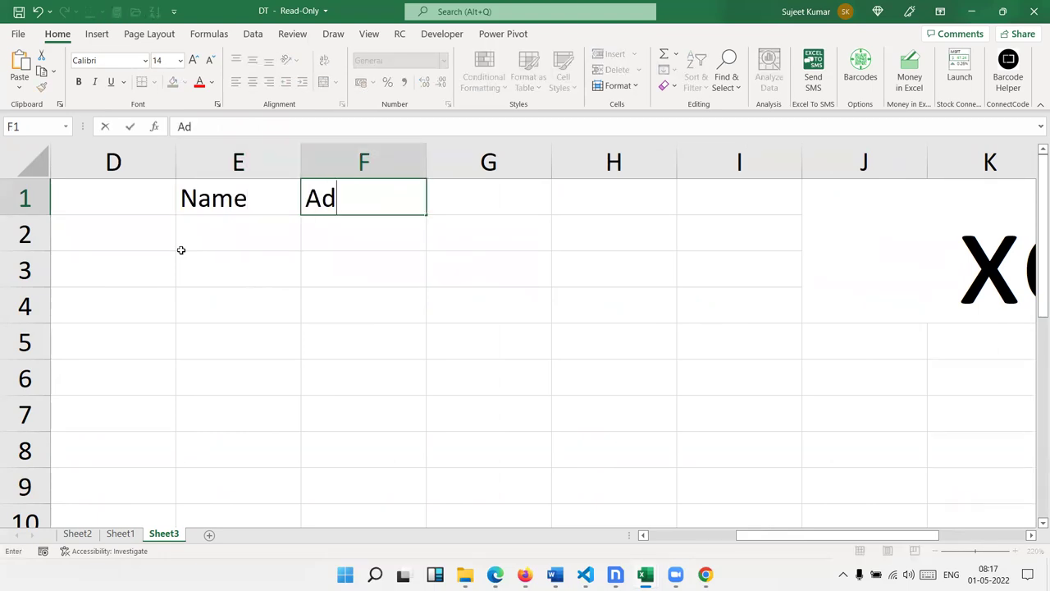
{"action": "type", "text": "vance"}
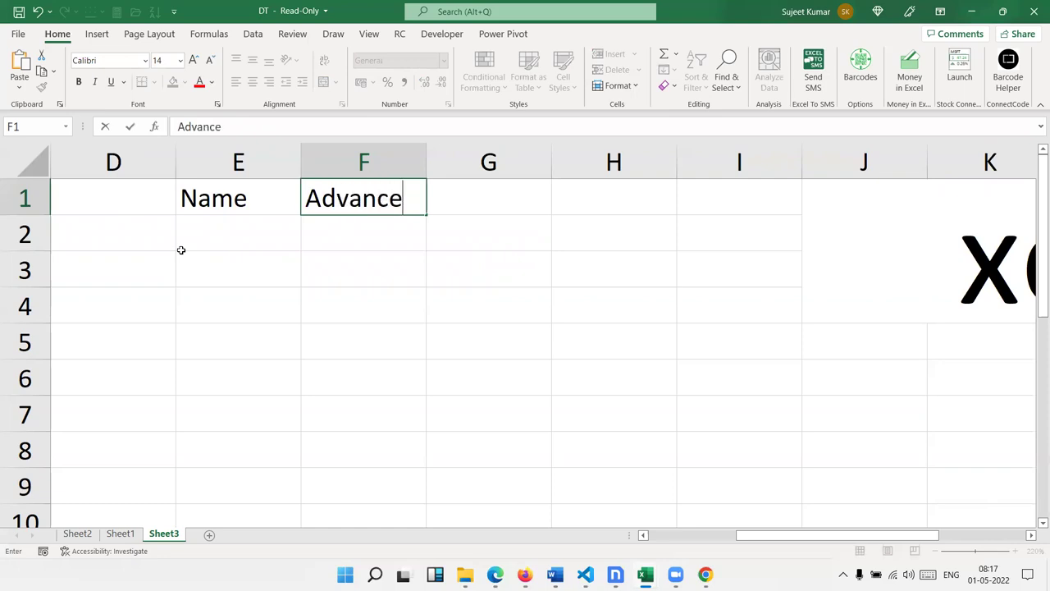
{"action": "key", "text": "Tab"}
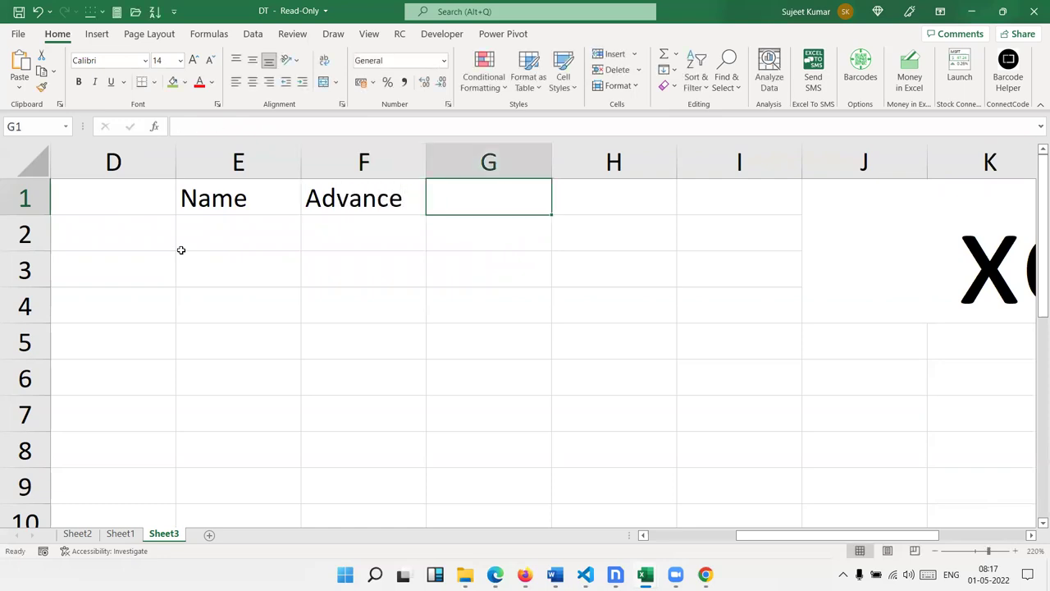
{"action": "type", "text": "F"}
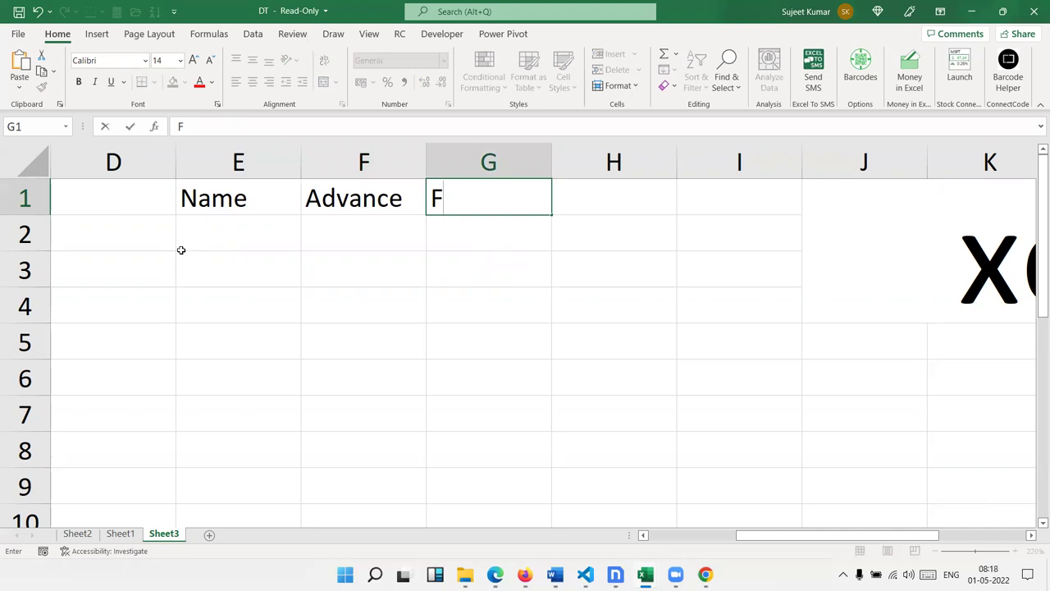
{"action": "type", "text": "-Advanbced"}
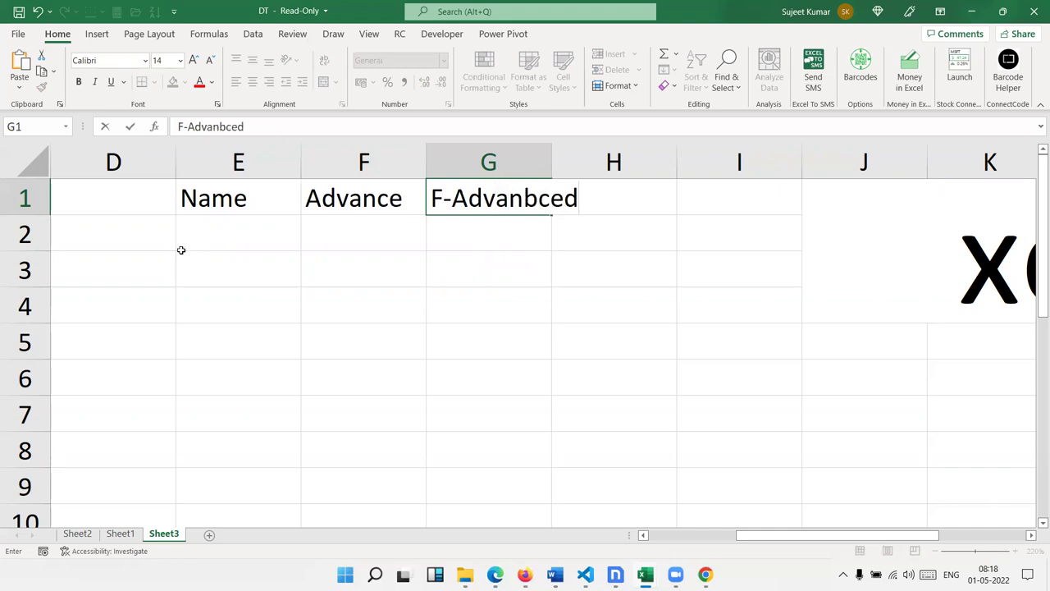
{"action": "key", "text": "BackSpace"}
{"action": "key", "text": "BackSpace"}
{"action": "key", "text": "BackSpace"}
{"action": "key", "text": "BackSpace"}
{"action": "type", "text": "ce"}
{"action": "left_click", "coordinate": [182, 250]}
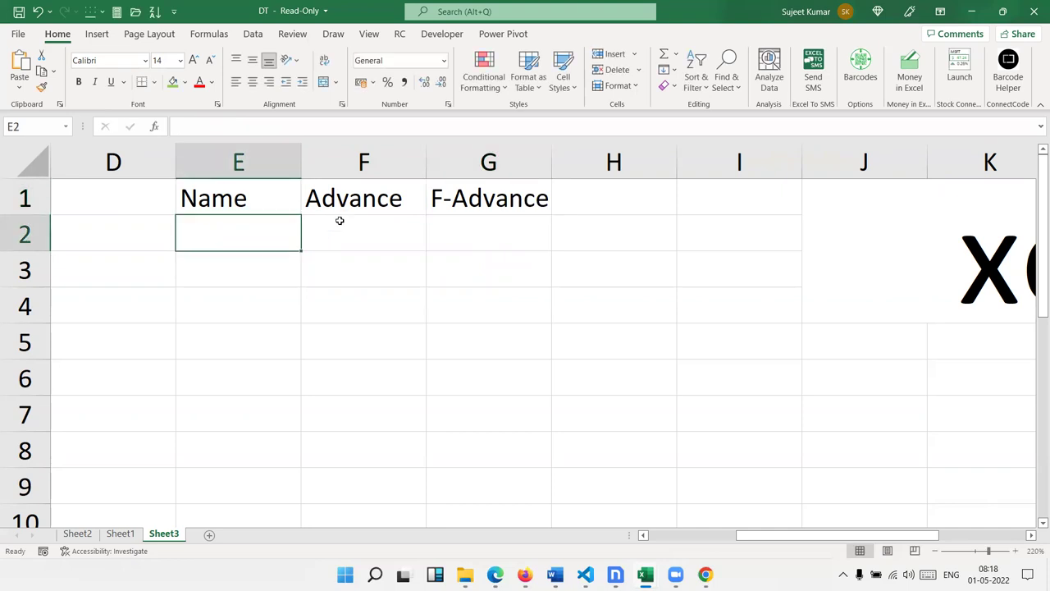
- Select the Advance and F-Advance columns from row 1 downward
{"action": "left_click_drag", "start_coordinate": [342, 207], "coordinate": [346, 319]}
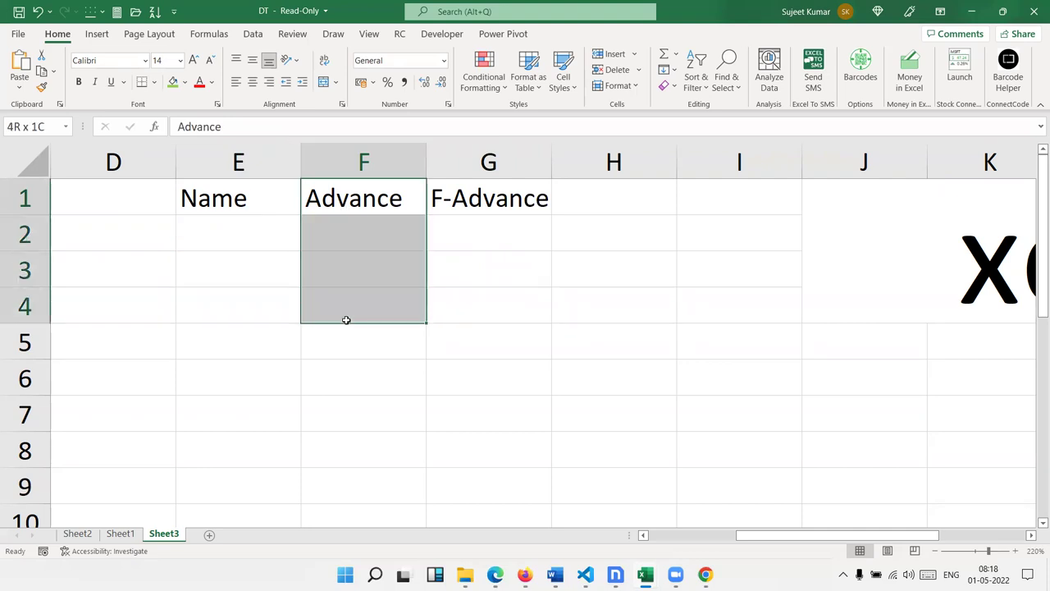
{"action": "left_click_drag", "start_coordinate": [531, 197], "coordinate": [507, 300]}
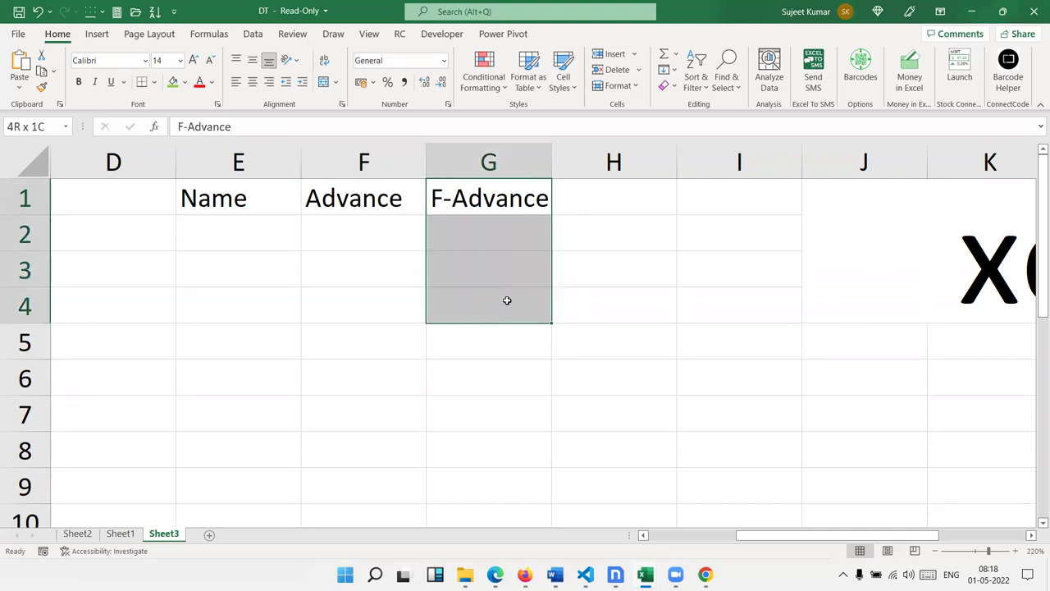
{"action": "left_click_drag", "start_coordinate": [347, 197], "coordinate": [350, 331]}
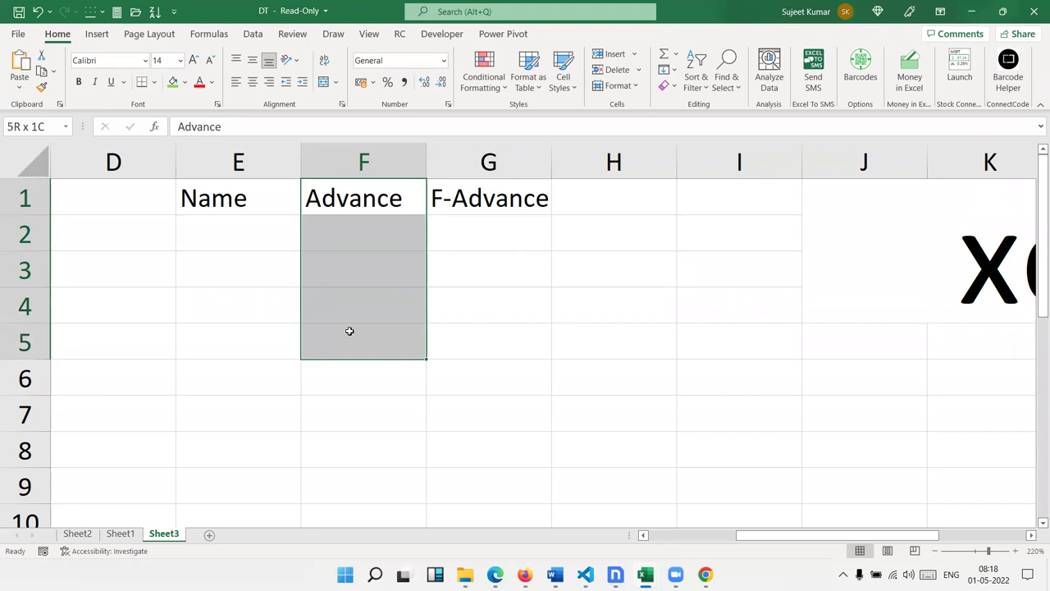
{"action": "left_click_drag", "start_coordinate": [531, 197], "coordinate": [485, 327]}
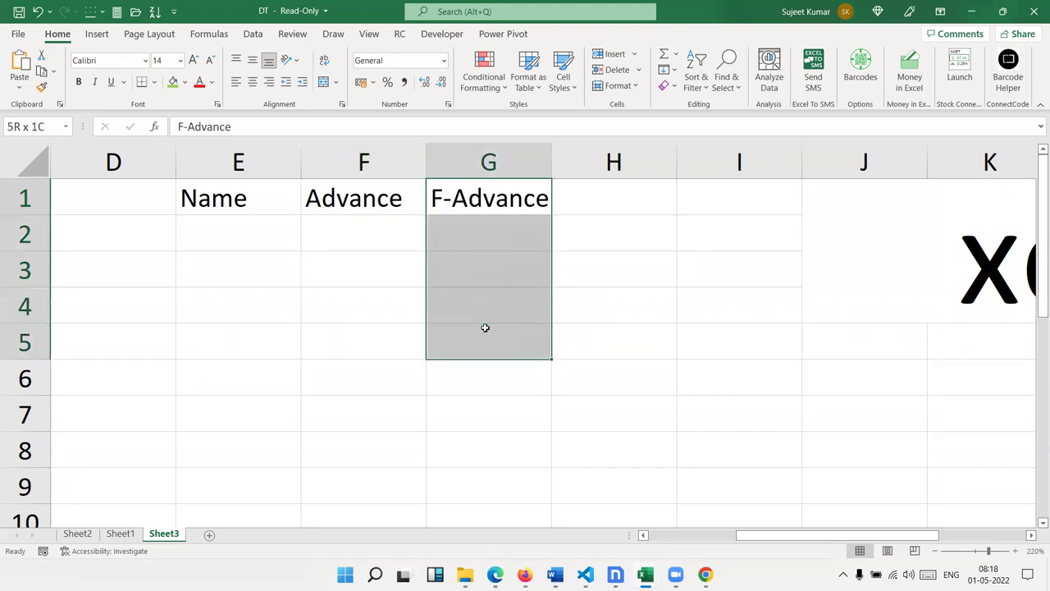
{"action": "left_click_drag", "start_coordinate": [340, 196], "coordinate": [342, 312]}
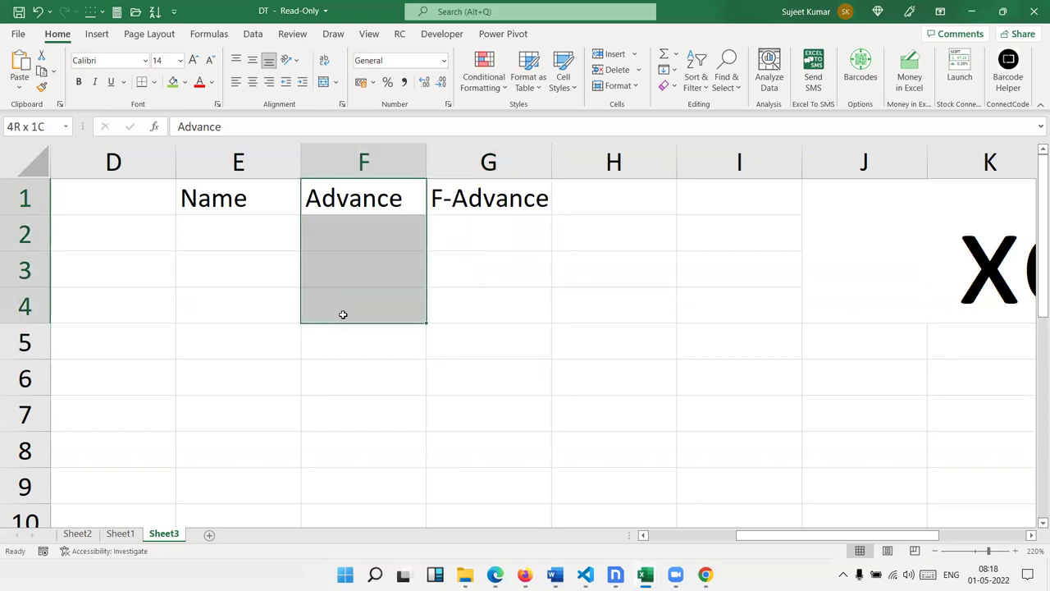
- Enter Puneet in E2 and a 600 advance in F2
{"action": "left_click", "coordinate": [246, 252]}
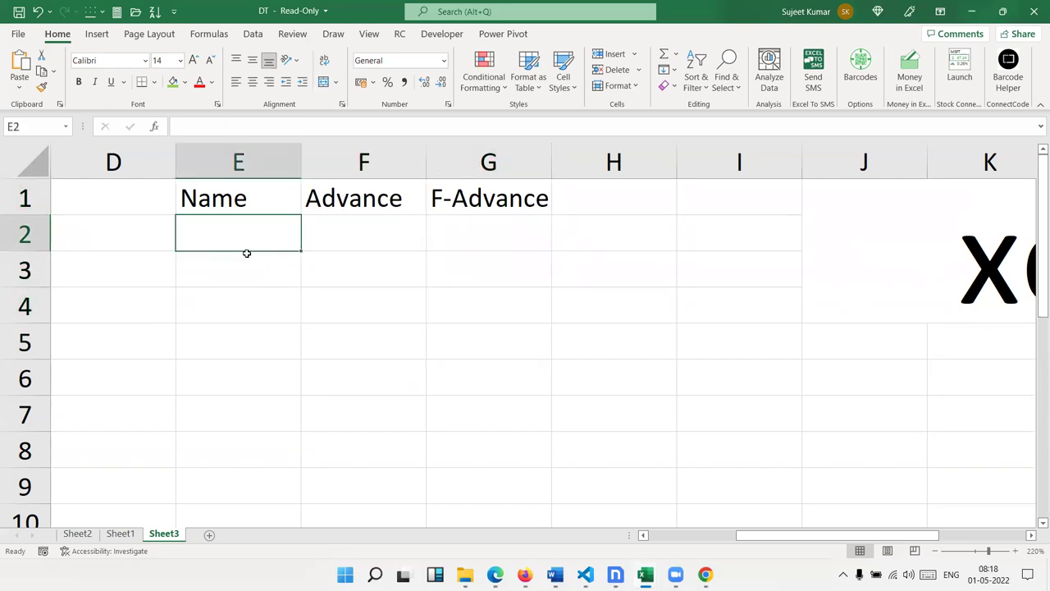
{"action": "type", "text": "Puneet"}
{"action": "key", "text": "Tab"}
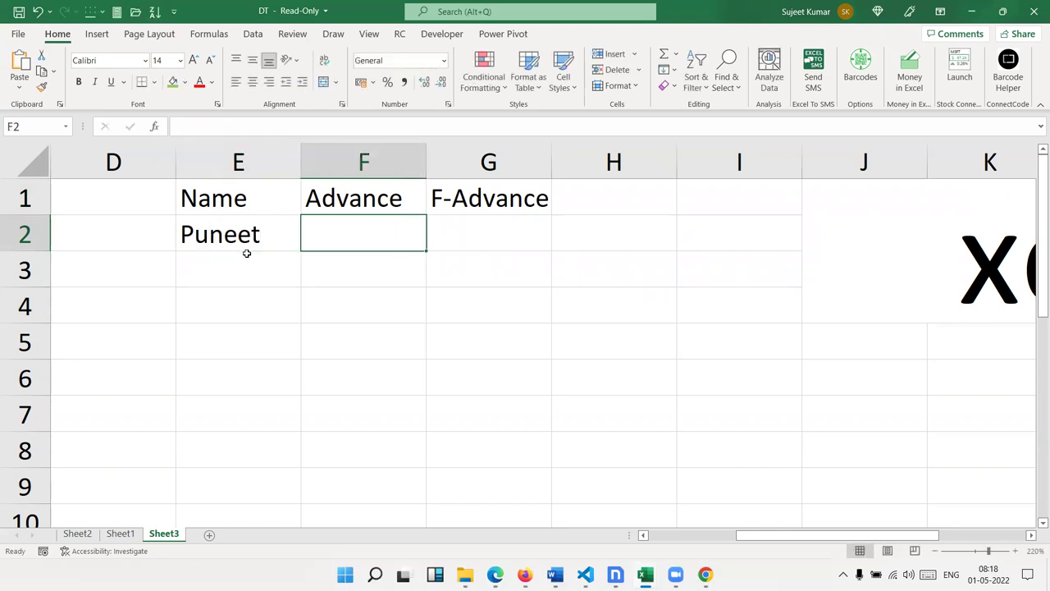
{"action": "type", "text": "600"}
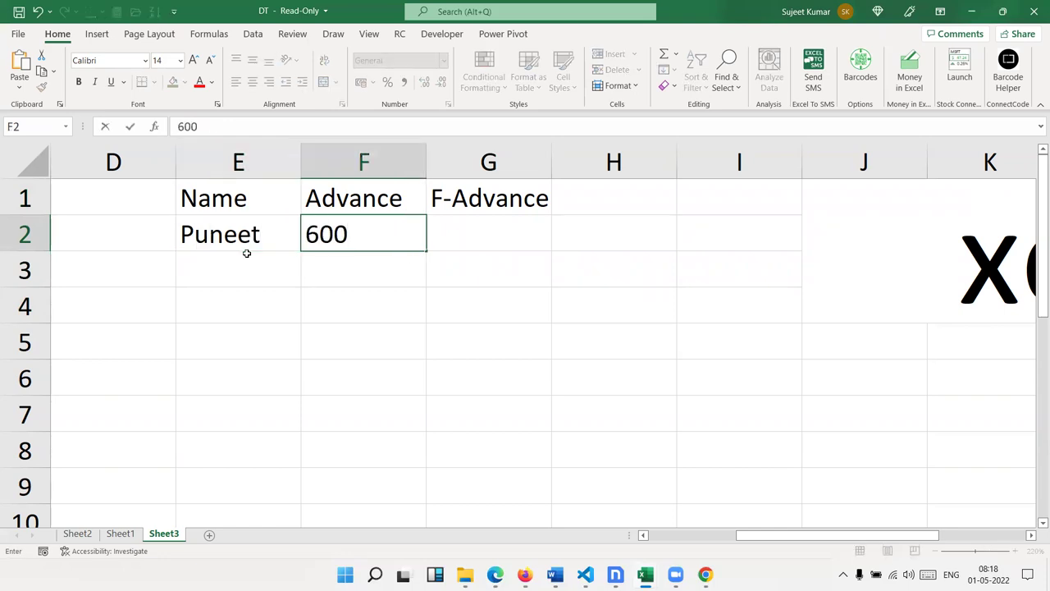
{"action": "key", "text": "Tab"}
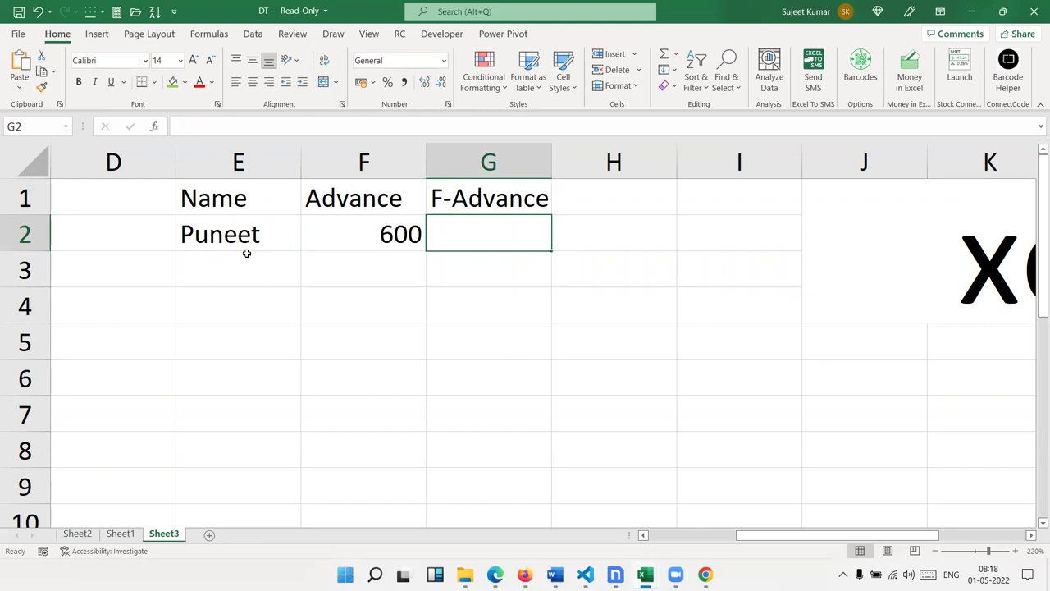
- Enter 300 in G2, then clear the 600 and 300 test amounts
{"action": "key", "text": "Down"}
{"action": "key", "text": "Left"}
{"action": "key", "text": "Left"}
{"action": "key", "text": "Up"}
{"action": "key", "text": "Up"}
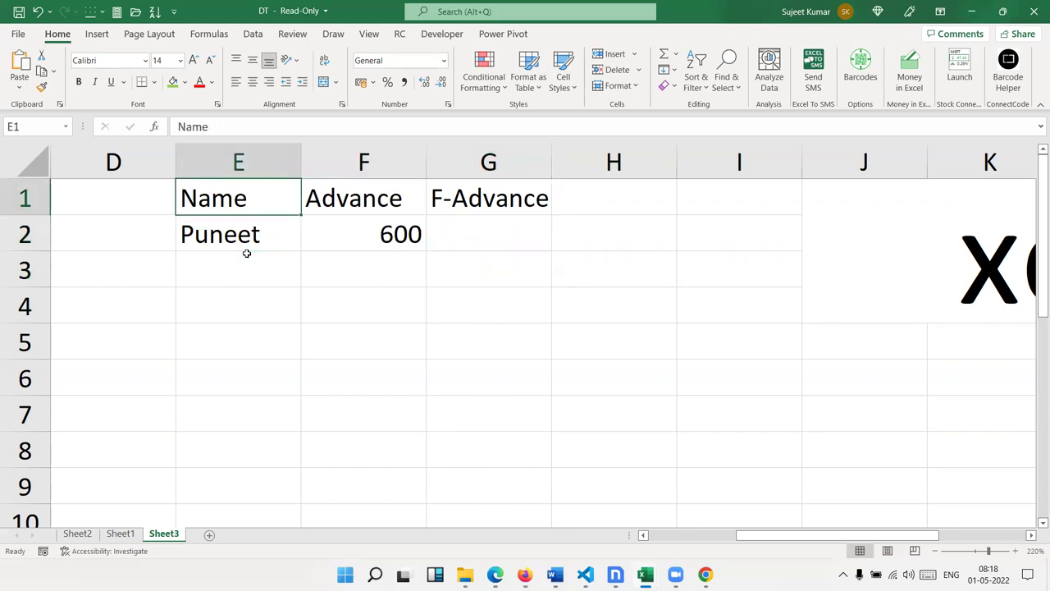
{"action": "key", "text": "Right"}
{"action": "key", "text": "Down"}
{"action": "key", "text": "Right"}
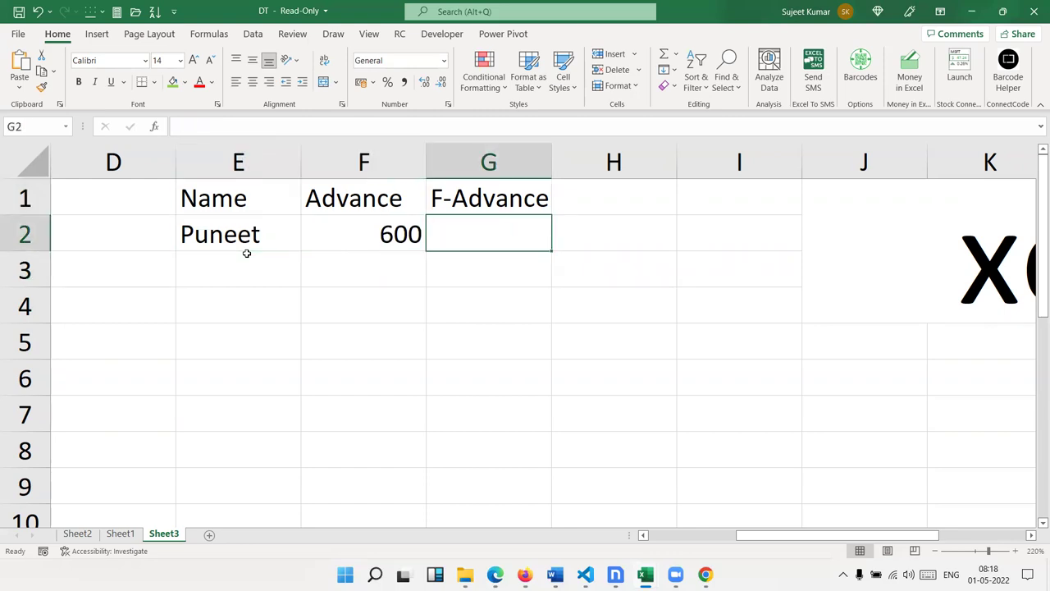
{"action": "type", "text": "300"}
{"action": "key", "text": "Return"}
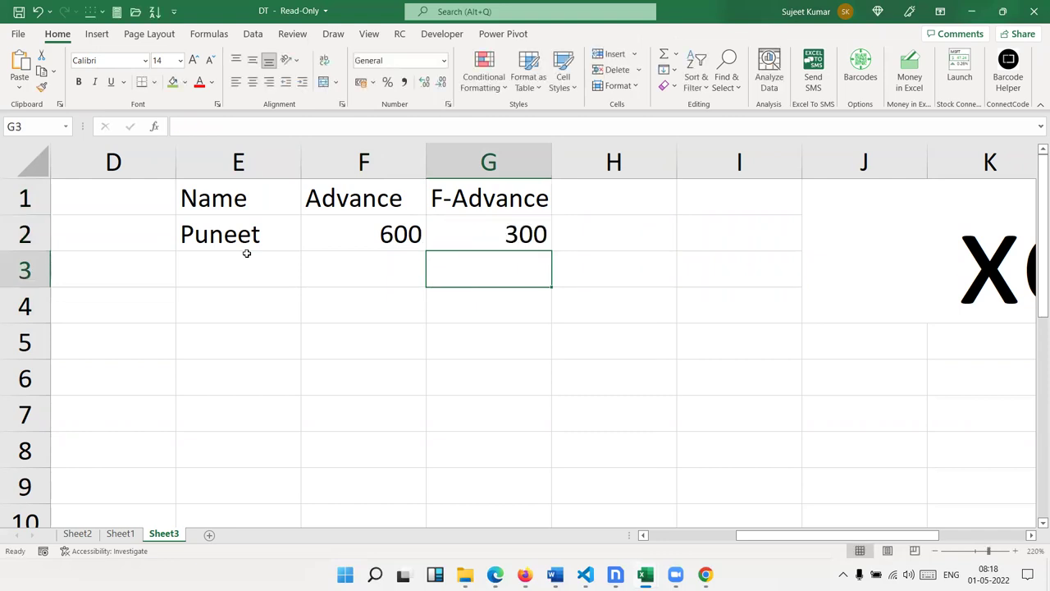
{"action": "key", "text": "Up"}
{"action": "key", "text": "shift+Left"}
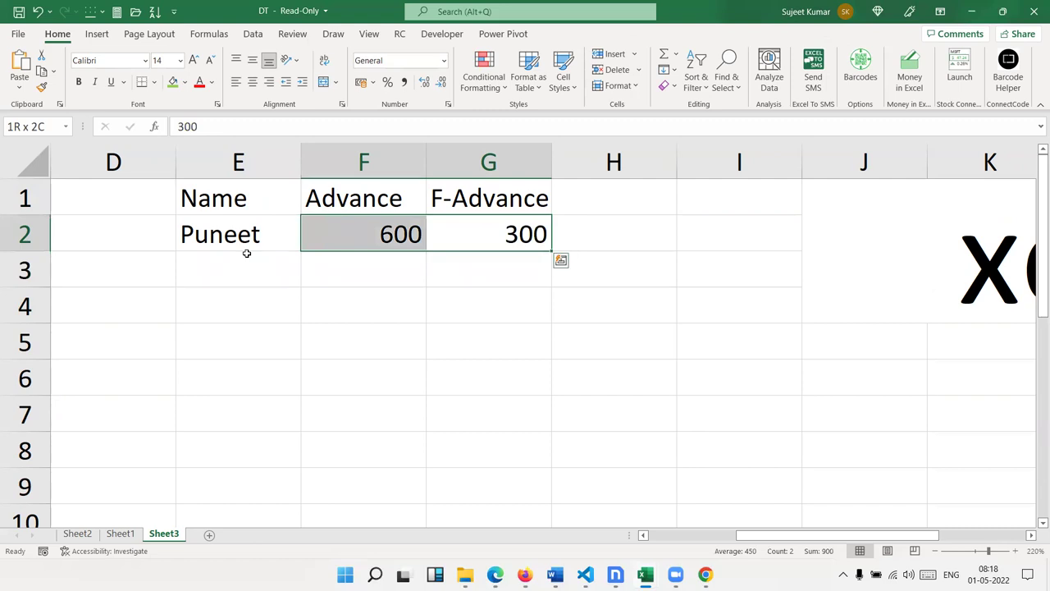
{"action": "key", "text": "Delete"}
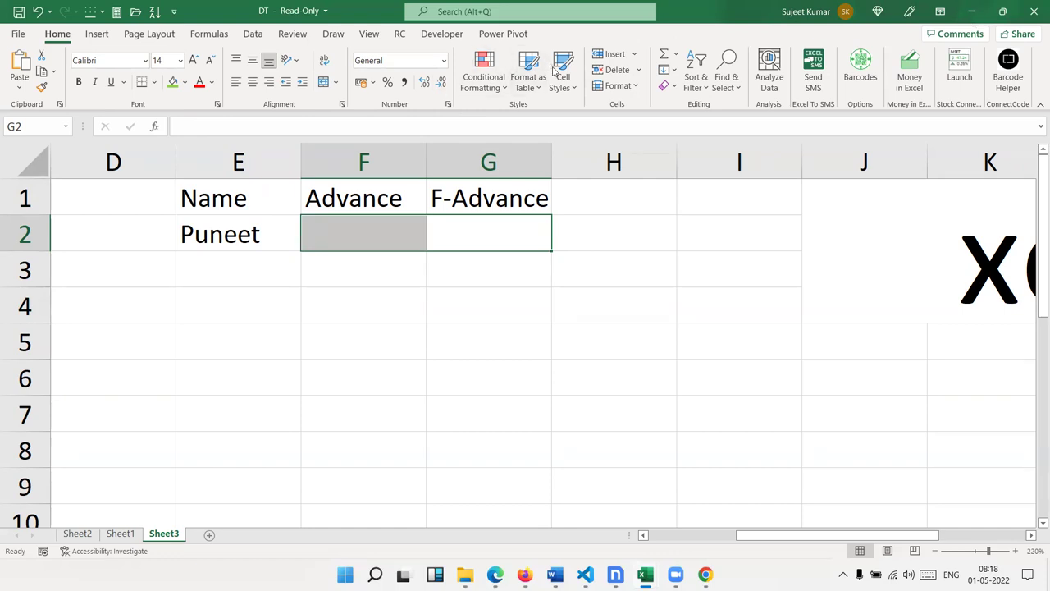
{"action": "left_click", "coordinate": [357, 242]}
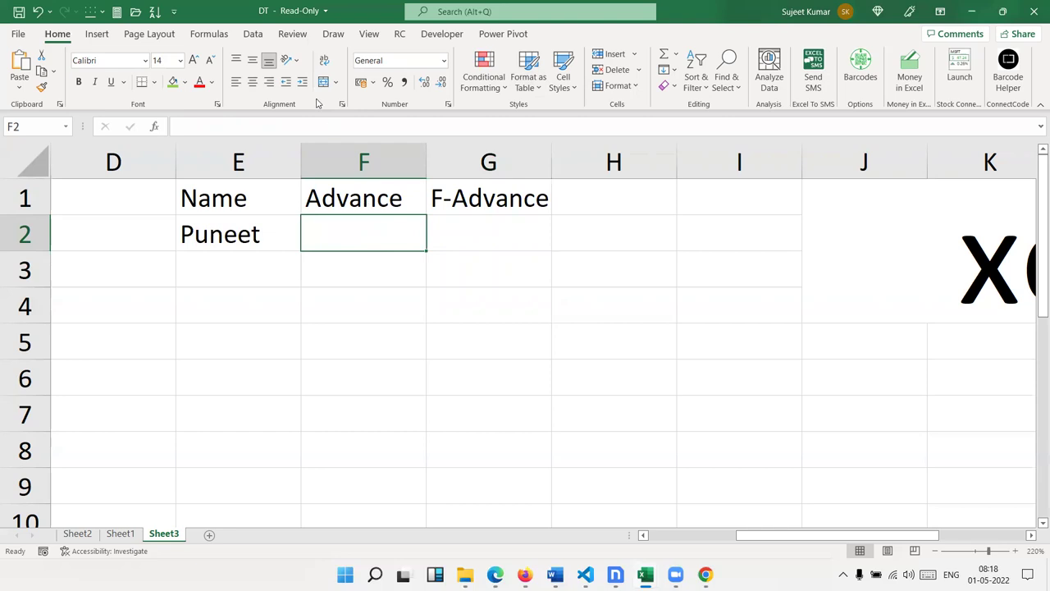
- Open Data Validation for F2, move the dialog aside, and dismiss the Zoom previews
{"action": "left_click", "coordinate": [252, 33]}
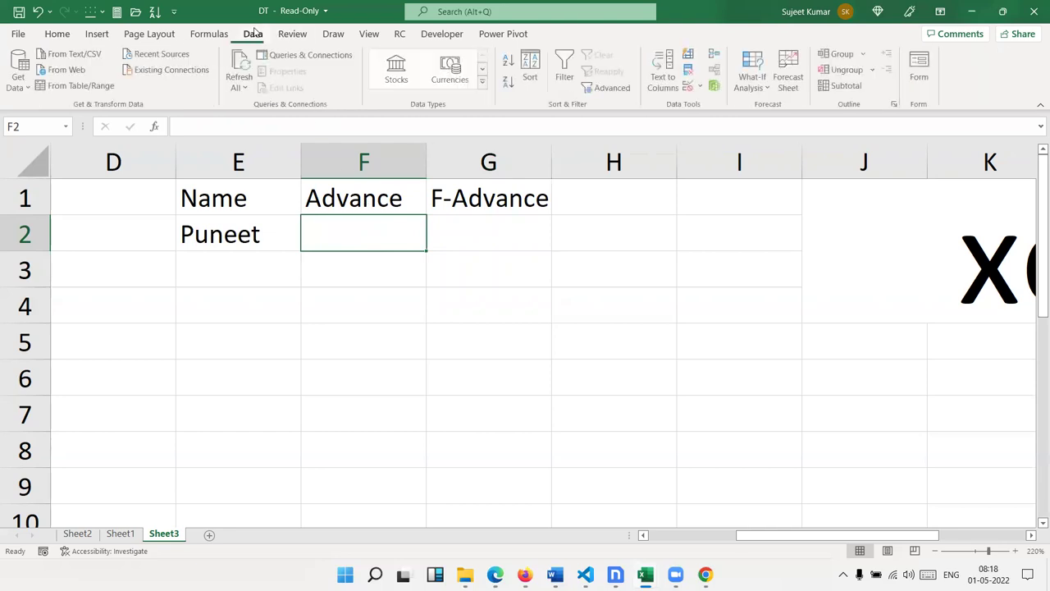
{"action": "left_click", "coordinate": [702, 86]}
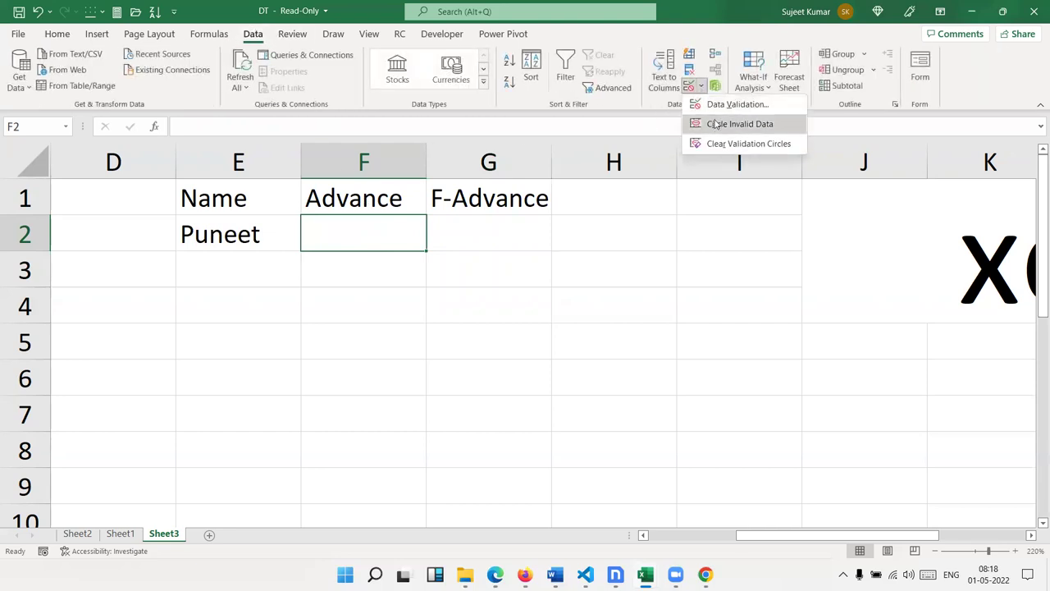
{"action": "left_click", "coordinate": [729, 105]}
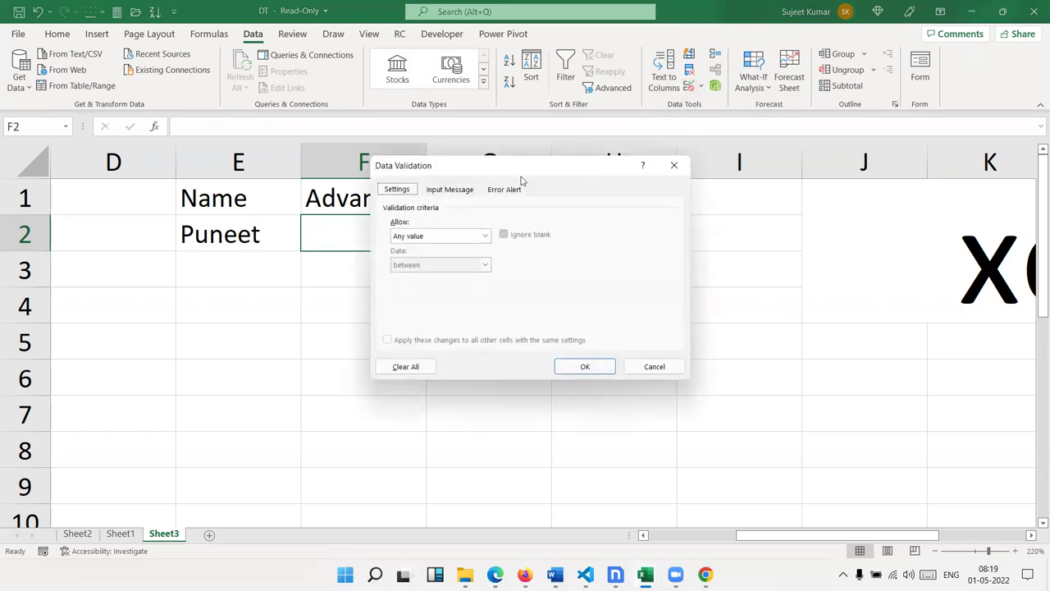
{"action": "left_click_drag", "start_coordinate": [521, 180], "coordinate": [617, 252]}
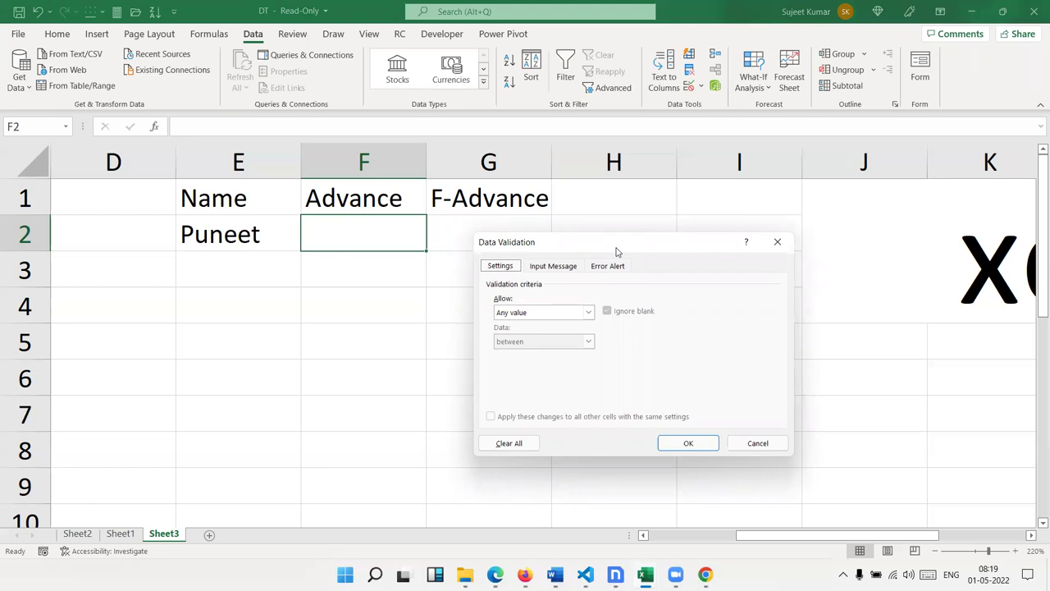
{"action": "mouse_move", "coordinate": [675, 575]}
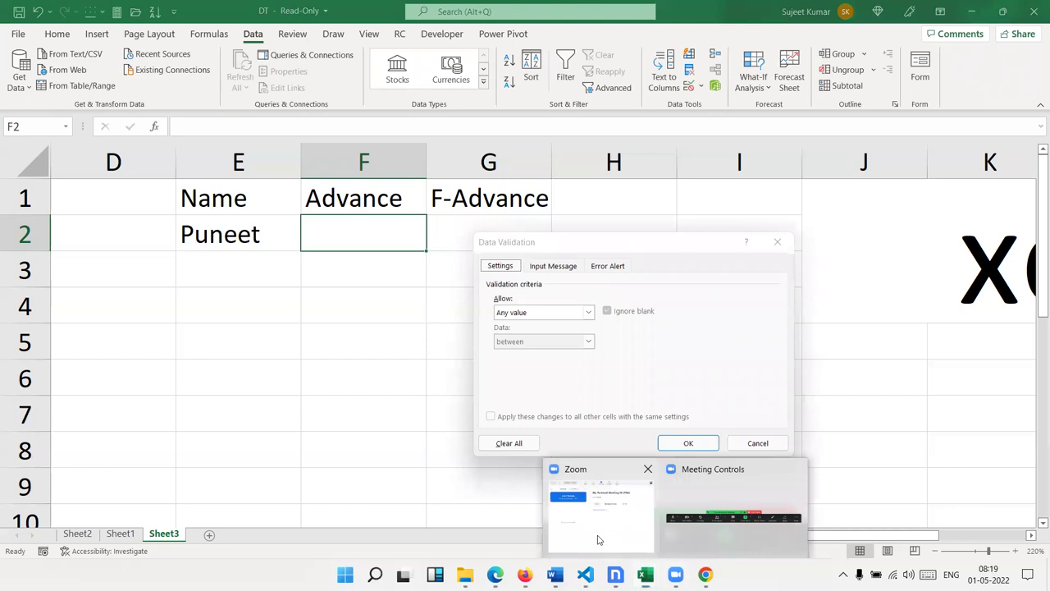
{"action": "left_click", "coordinate": [598, 539]}
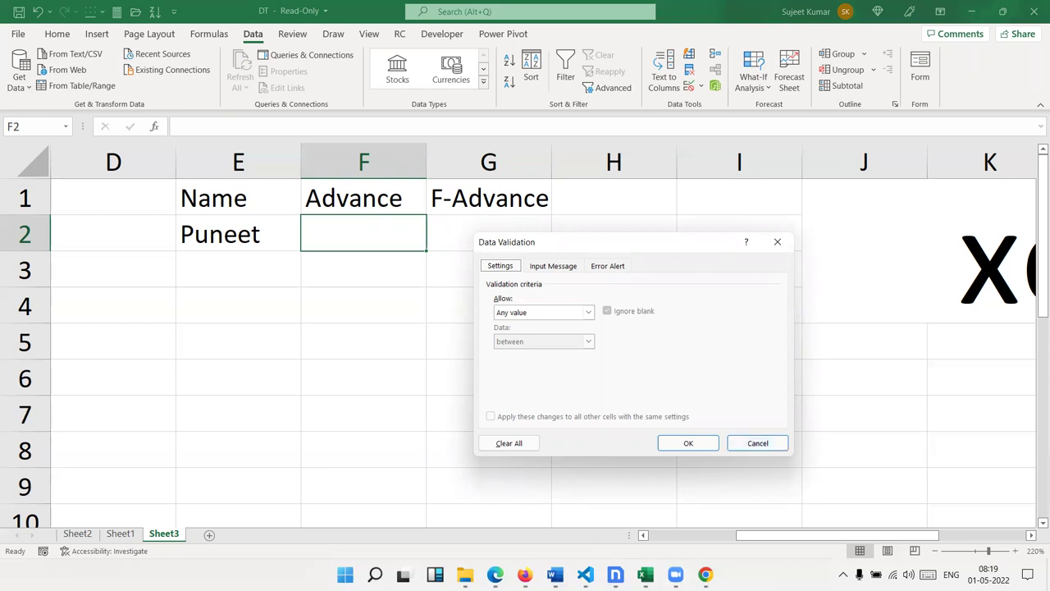
- In Chrome, open a new tab to the EXCEL MIS TRAINING Play Store page
{"action": "mouse_move", "coordinate": [705, 574]}
{"action": "left_click", "coordinate": [714, 539]}
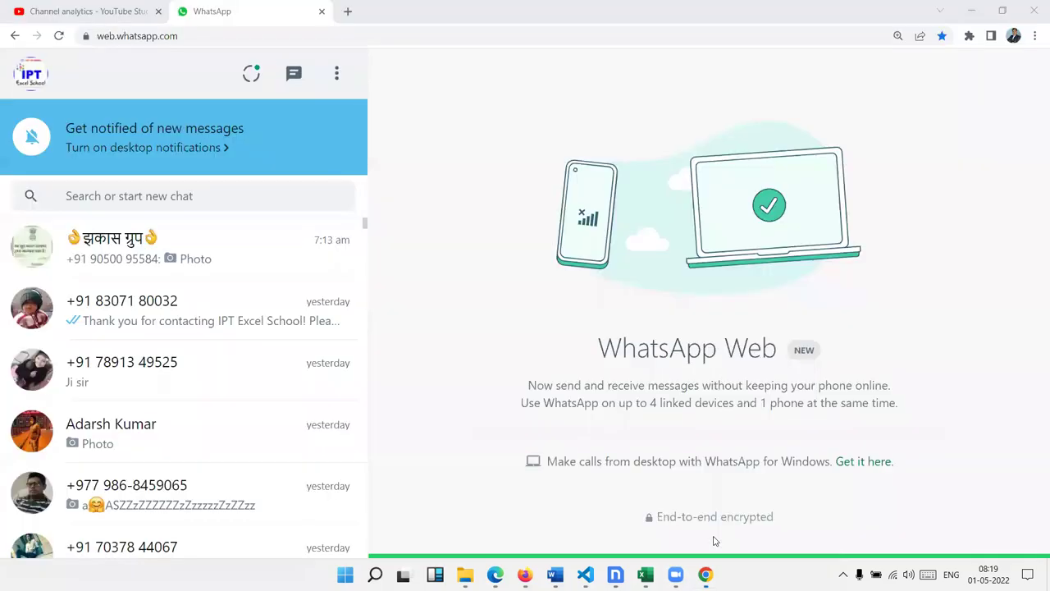
{"action": "left_click", "coordinate": [348, 12]}
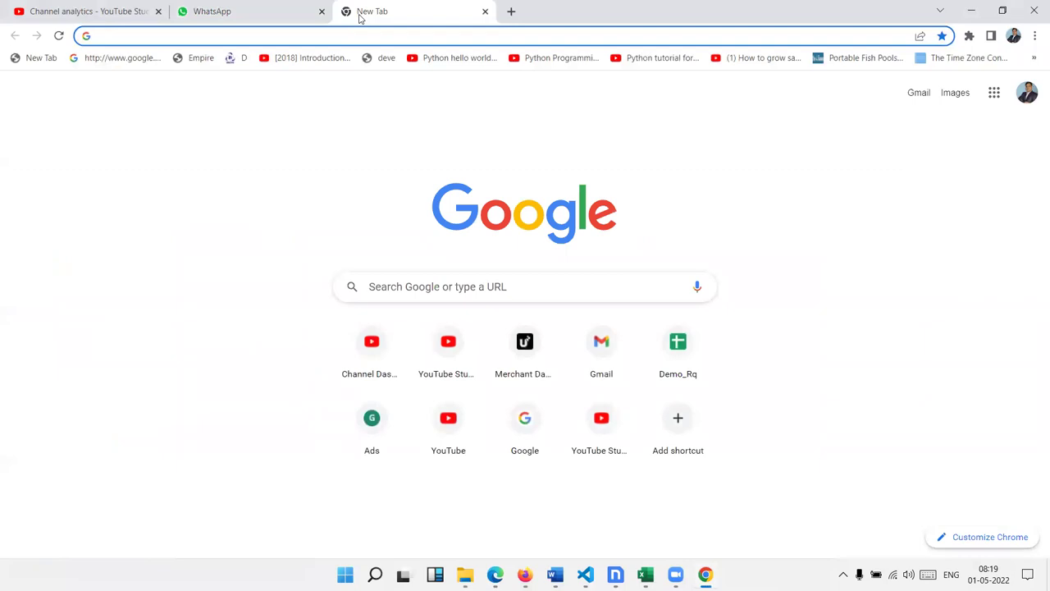
{"action": "type", "text": "p"}
{"action": "key", "text": "Return"}
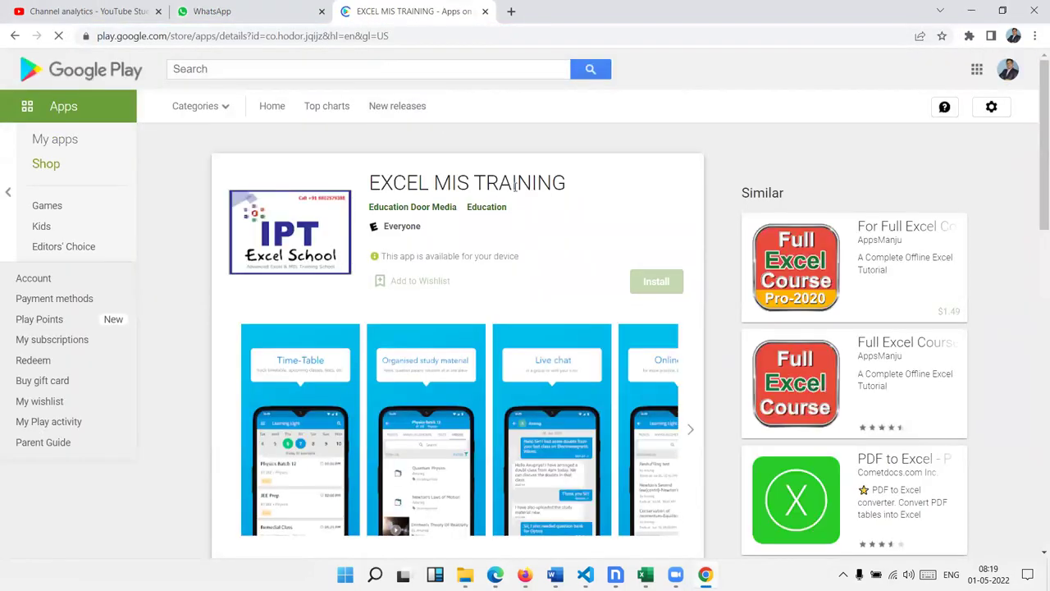
{"action": "triple_click", "coordinate": [515, 186]}
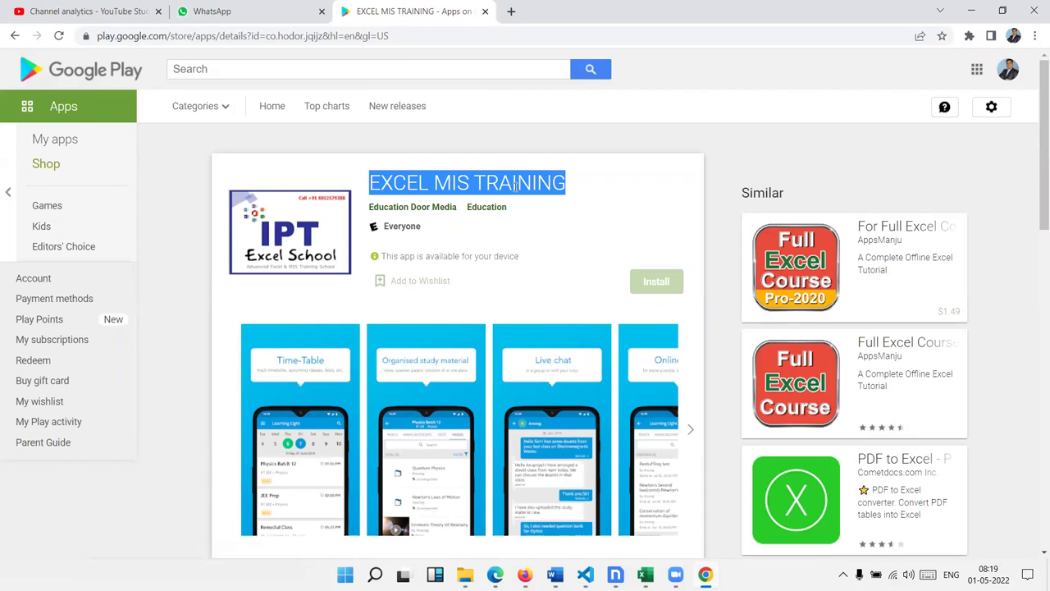
- Open iptindia.com in another tab, browse the page, then minimize Chrome
{"action": "left_click", "coordinate": [512, 10]}
{"action": "type", "text": "iptindia.com"}
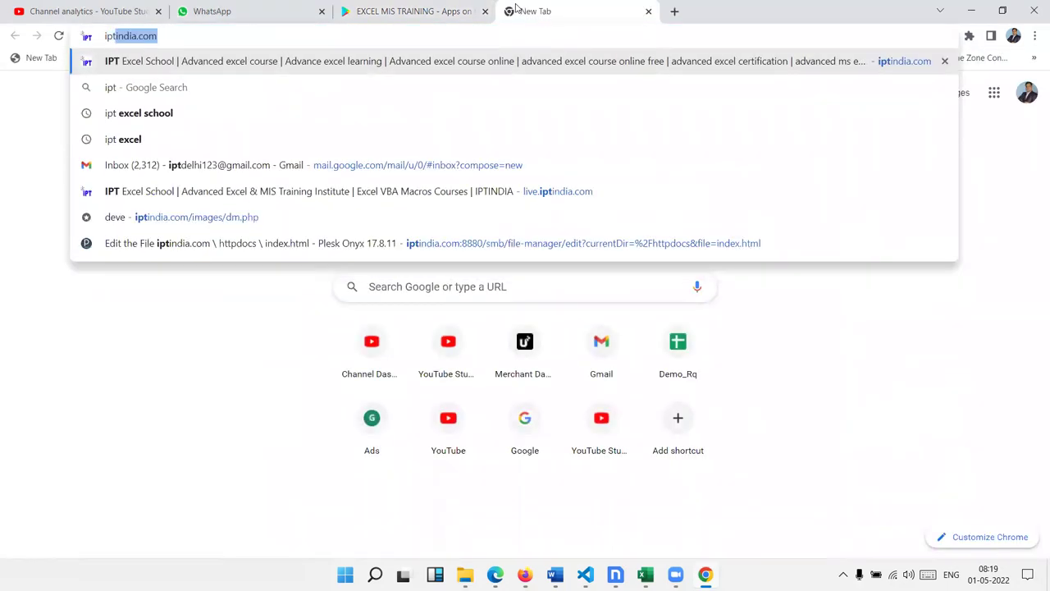
{"action": "key", "text": "Return"}
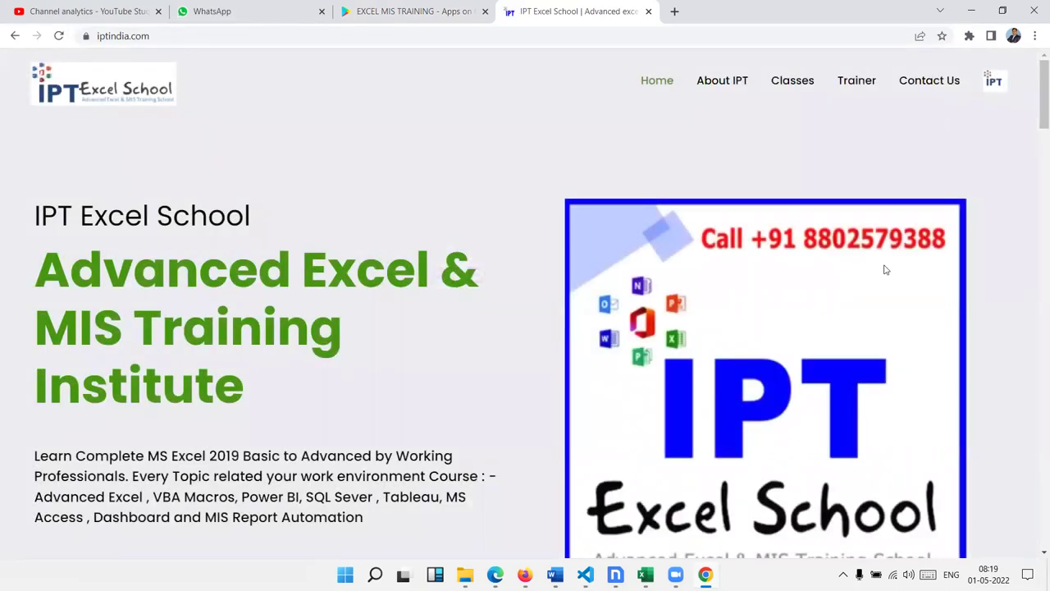
{"action": "scroll", "coordinate": [503, 421], "scroll_direction": "down", "scroll_amount": 1}
{"action": "scroll", "coordinate": [503, 421], "scroll_direction": "down", "scroll_amount": 5}
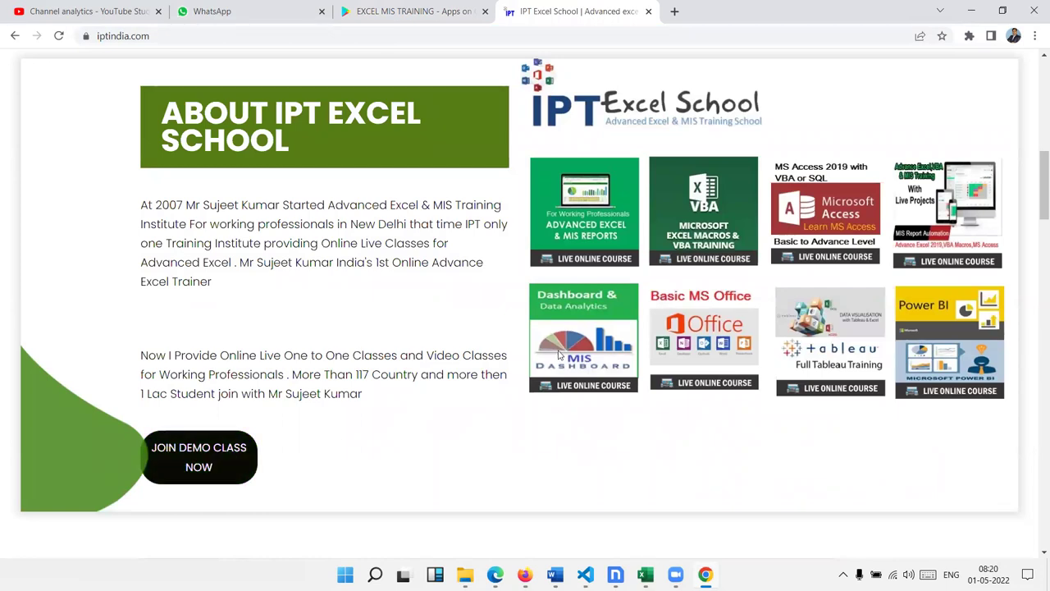
{"action": "scroll", "coordinate": [558, 355], "scroll_direction": "up", "scroll_amount": 6}
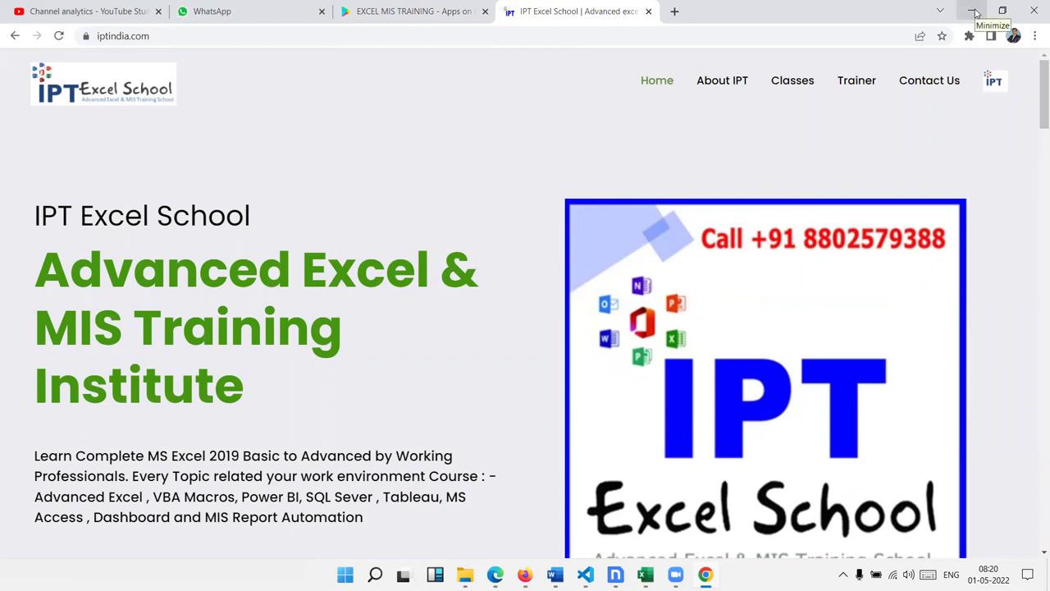
{"action": "left_click", "coordinate": [975, 13]}
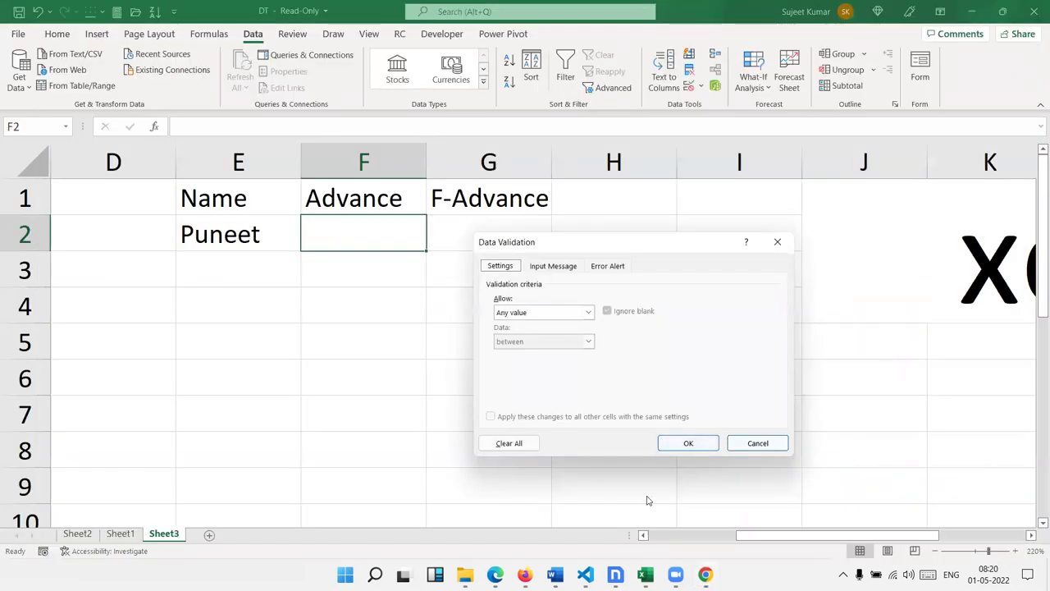
- Set F2's validation to allow Custom with formula xor($f2>0,$g2>0)
{"action": "left_click", "coordinate": [540, 314]}
{"action": "left_click", "coordinate": [524, 390]}
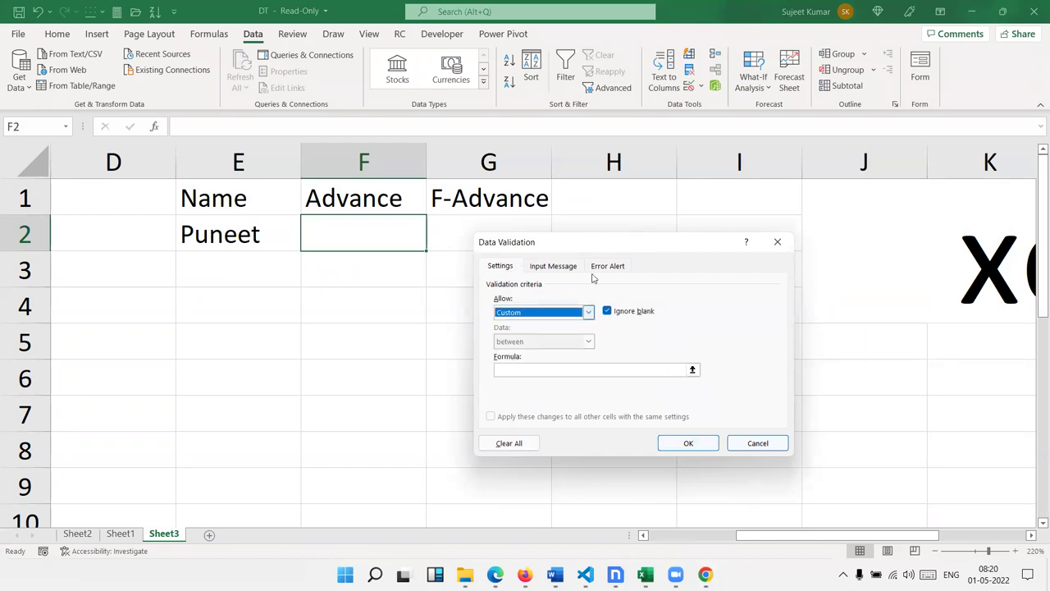
{"action": "left_click_drag", "start_coordinate": [582, 251], "coordinate": [604, 257]}
{"action": "left_click", "coordinate": [558, 379]}
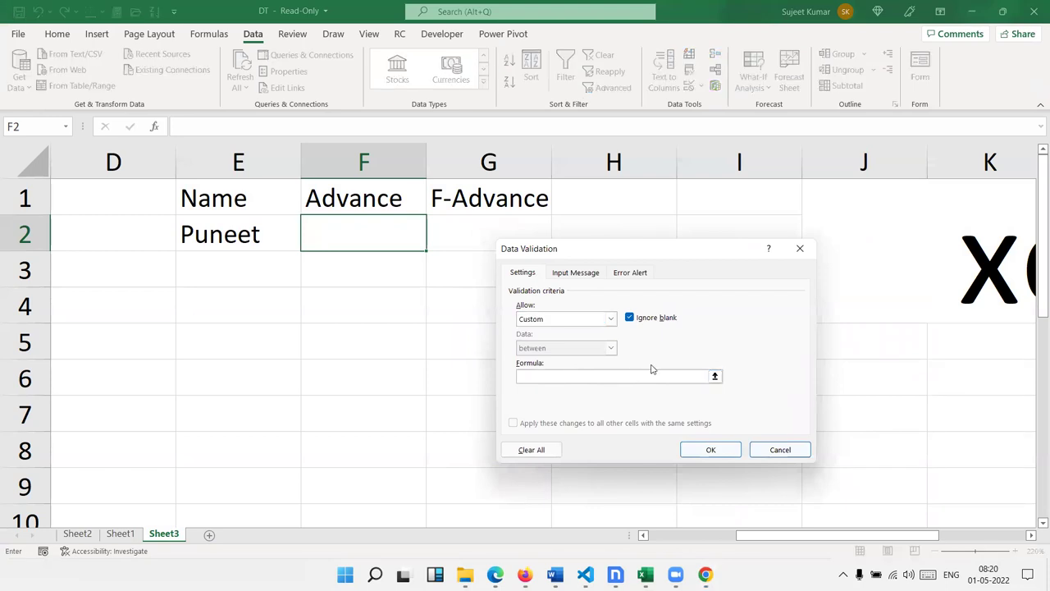
{"action": "type", "text": "xor("}
{"action": "type", "text": "f"}
{"action": "type", "text": "2"}
{"action": "type", "text": ">0"}
{"action": "type", "text": ",g2"}
{"action": "type", "text": ">0)"}
{"action": "type", "text": "$"}
{"action": "type", "text": "$"}
- Add a Stop error alert titled 'Only One' saying 'Only One Advanced you can Take'
{"action": "left_click", "coordinate": [583, 279]}
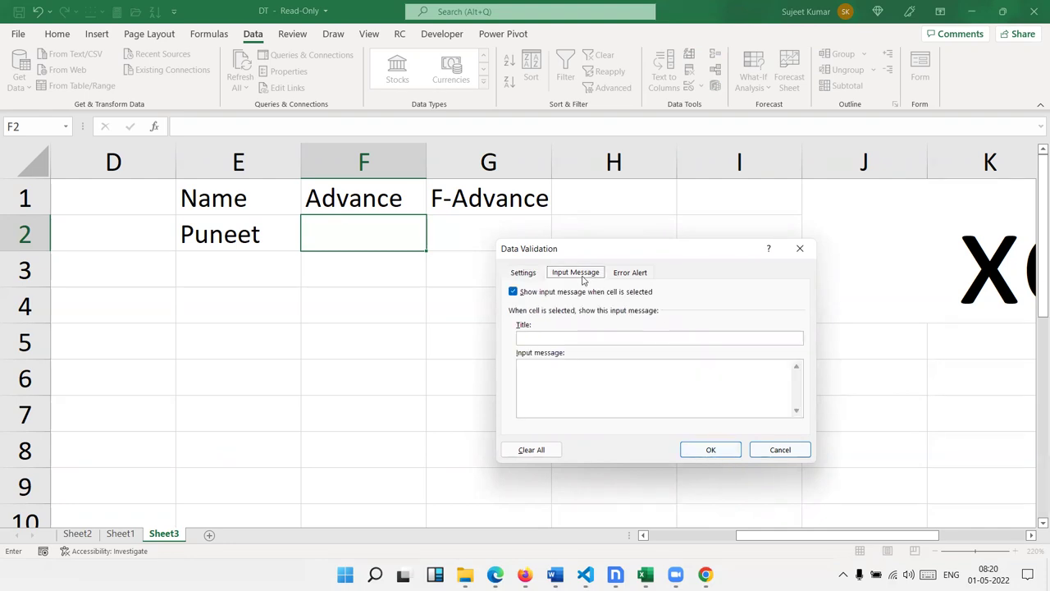
{"action": "left_click", "coordinate": [628, 276]}
{"action": "left_click", "coordinate": [576, 340]}
{"action": "left_click", "coordinate": [577, 342]}
{"action": "left_click", "coordinate": [670, 340]}
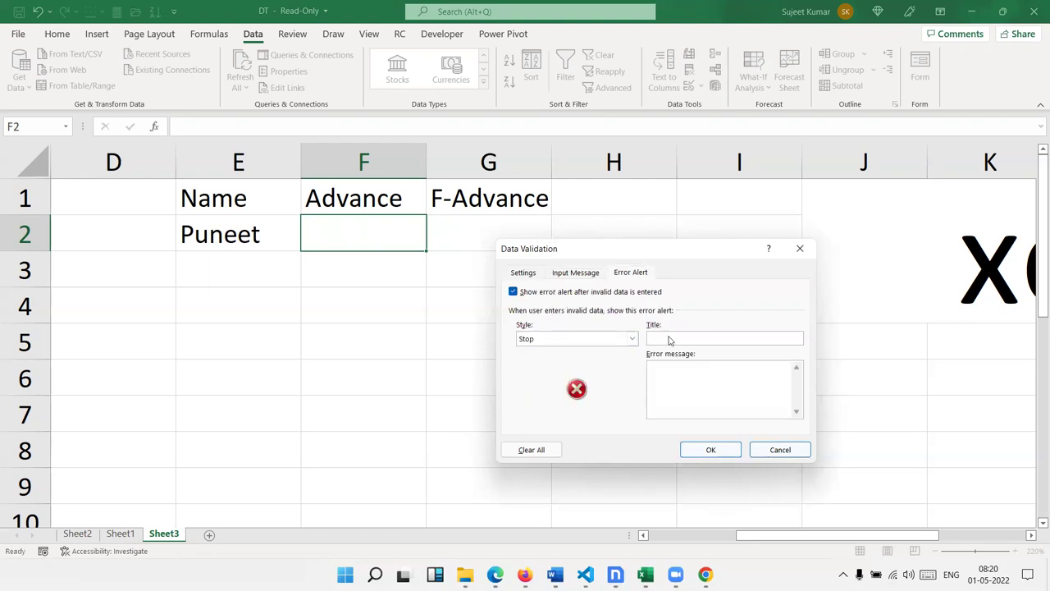
{"action": "type", "text": "Only Che Advanced"}
{"action": "key", "text": "BackSpace"}
{"action": "key", "text": "BackSpace"}
{"action": "key", "text": "BackSpace"}
{"action": "key", "text": "BackSpace"}
{"action": "key", "text": "BackSpace"}
{"action": "key", "text": "BackSpace"}
{"action": "key", "text": "BackSpace"}
{"action": "key", "text": "BackSpace"}
{"action": "left_click", "coordinate": [654, 369]}
{"action": "type", "text": "Only"}
{"action": "key", "text": "BackSpace"}
{"action": "key", "text": "BackSpace"}
{"action": "key", "text": "BackSpace"}
{"action": "type", "text": "ly One Advanced "}
{"action": "type", "text": "you can Take"}
{"action": "left_click", "coordinate": [524, 272]}
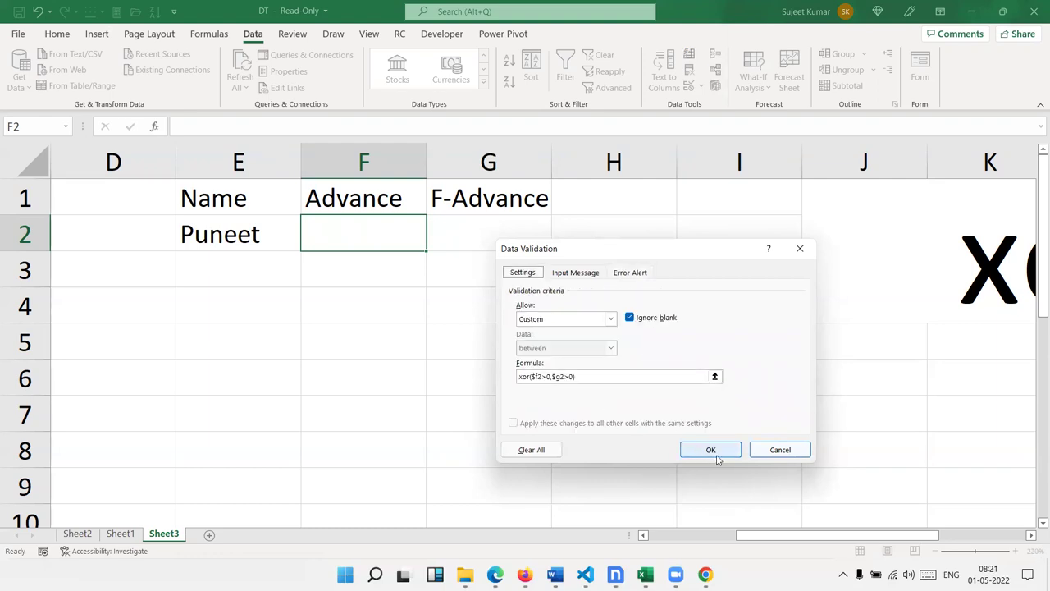
- Prefix the formula to =xor($f2>0,$g2>0) and apply the rule to F2
{"action": "left_click", "coordinate": [520, 377]}
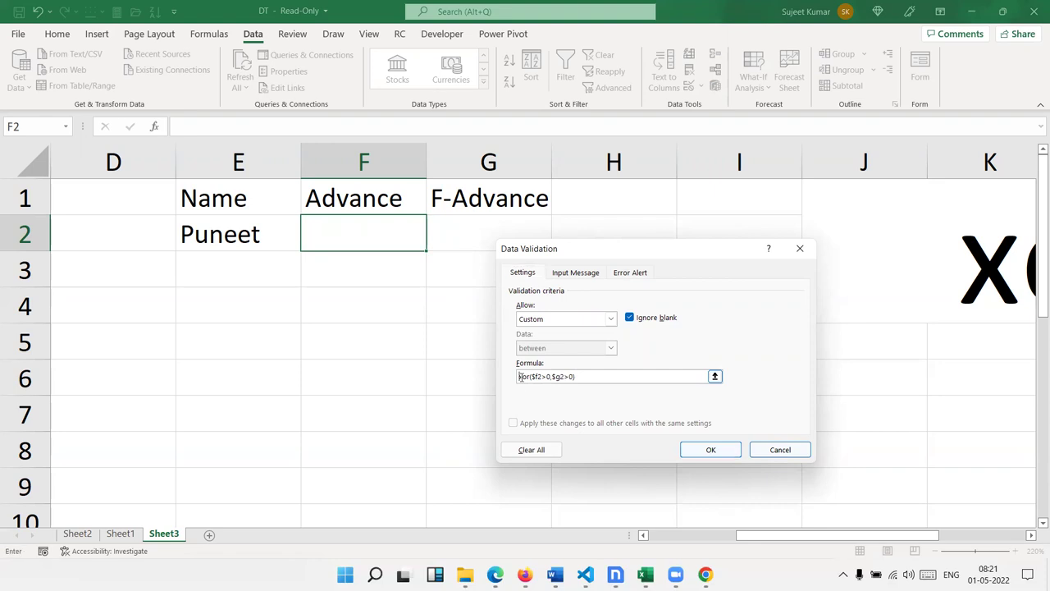
{"action": "type", "text": "="}
{"action": "left_click", "coordinate": [704, 450]}
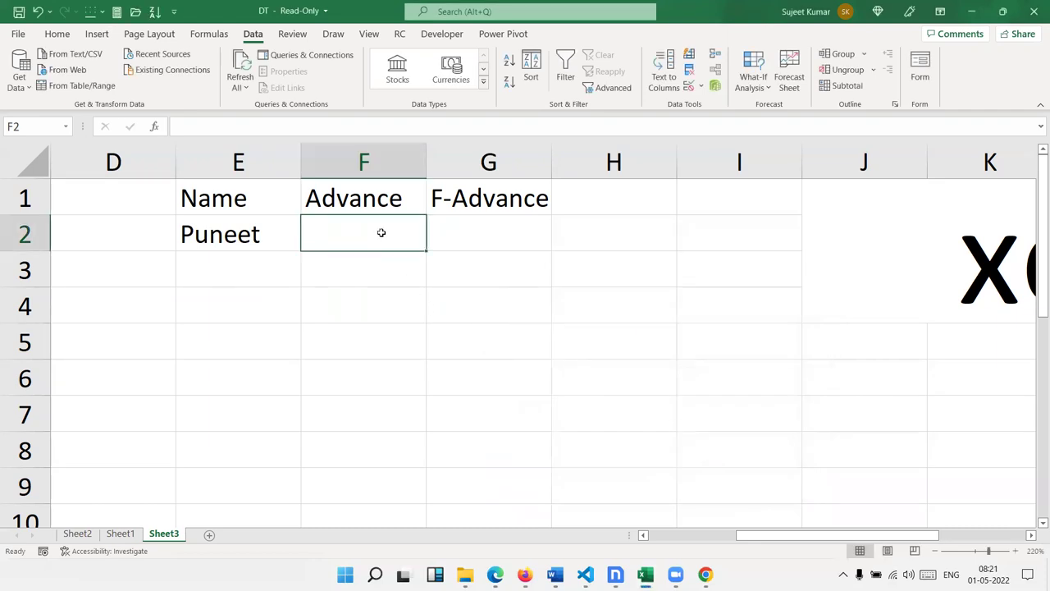
- Copy F2 and paste only its validation onto F2:G9 via Paste Special
{"action": "key", "text": "ctrl+c"}
{"action": "mouse_move", "coordinate": [381, 233]}
{"action": "left_mouse_down"}
{"action": "mouse_move", "coordinate": [466, 458]}
{"action": "mouse_move", "coordinate": [466, 489]}
{"action": "left_mouse_up"}
{"action": "right_click", "coordinate": [462, 391]}
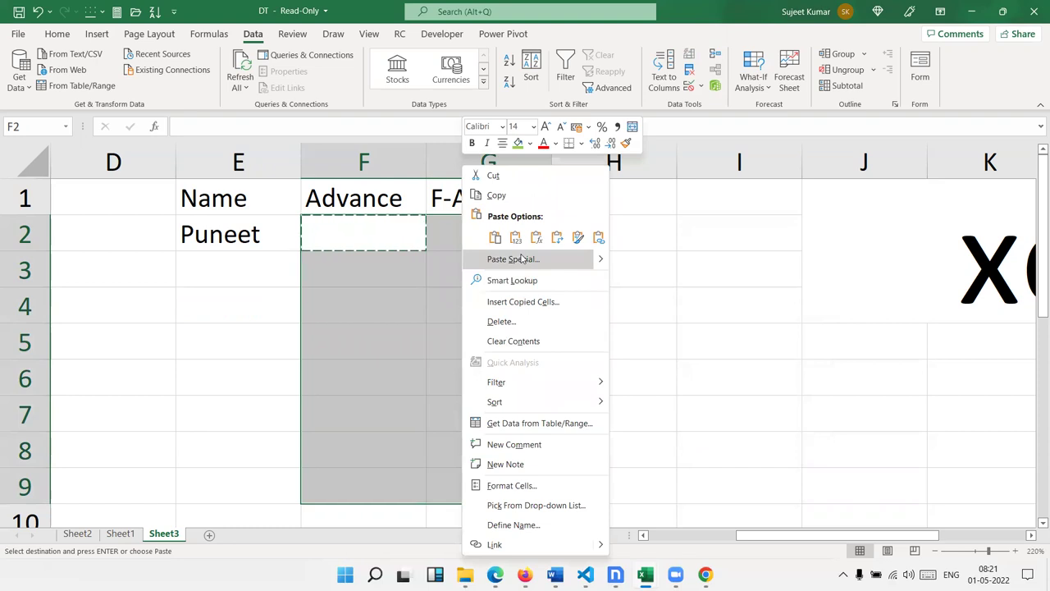
{"action": "left_click", "coordinate": [522, 259]}
{"action": "left_click", "coordinate": [423, 241]}
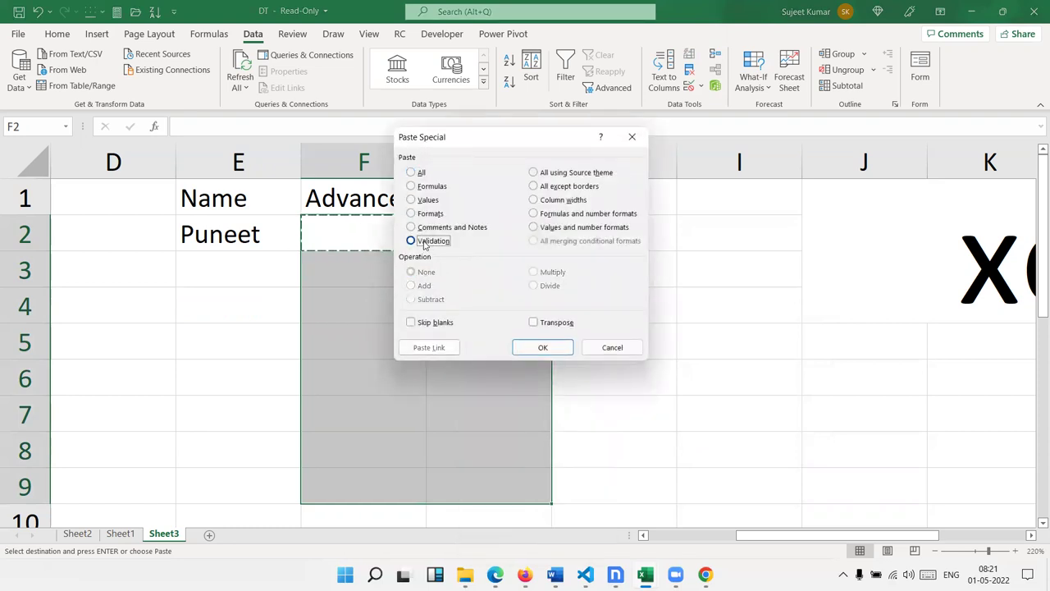
{"action": "left_click_drag", "start_coordinate": [459, 148], "coordinate": [640, 167]}
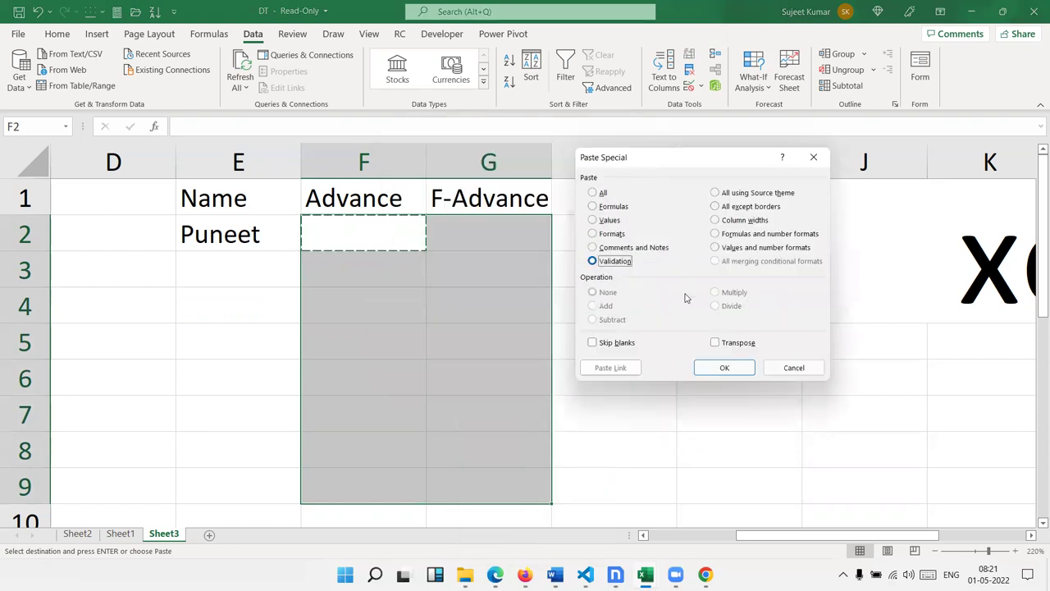
{"action": "left_click", "coordinate": [723, 367]}
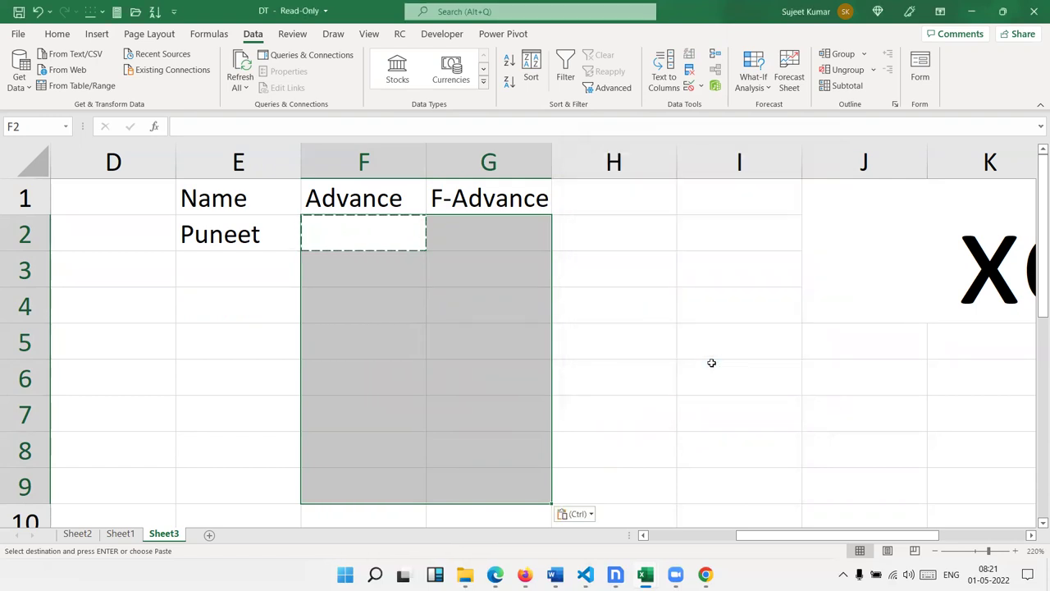
{"action": "left_click", "coordinate": [410, 254]}
- Enter 600 in F2, then try 300 in G2 and cancel the Only One error
{"action": "key", "text": "Escape"}
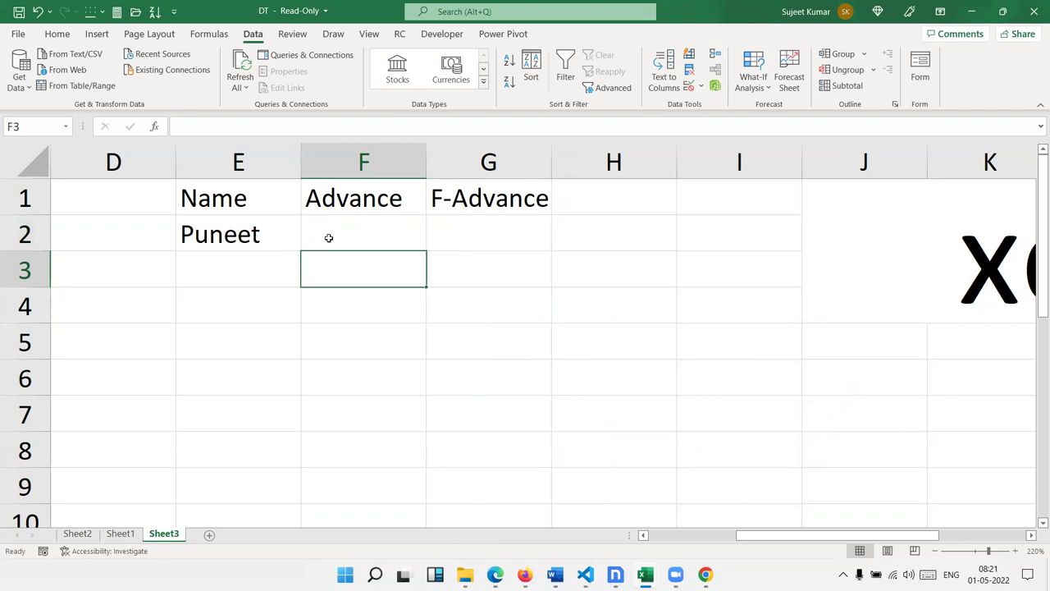
{"action": "left_click", "coordinate": [333, 235]}
{"action": "type", "text": "600"}
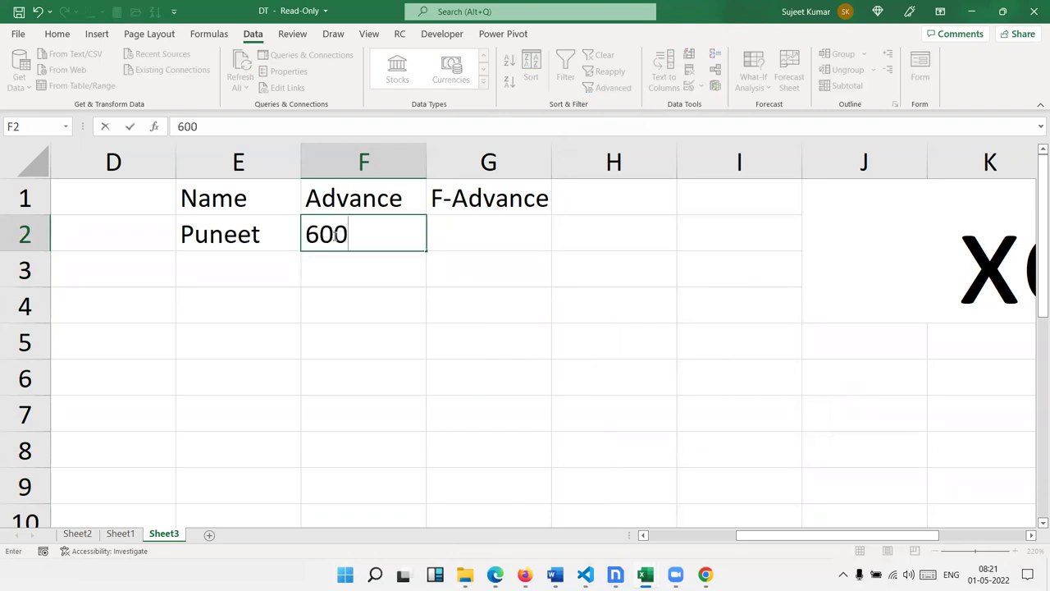
{"action": "key", "text": "Return"}
{"action": "left_click", "coordinate": [334, 236]}
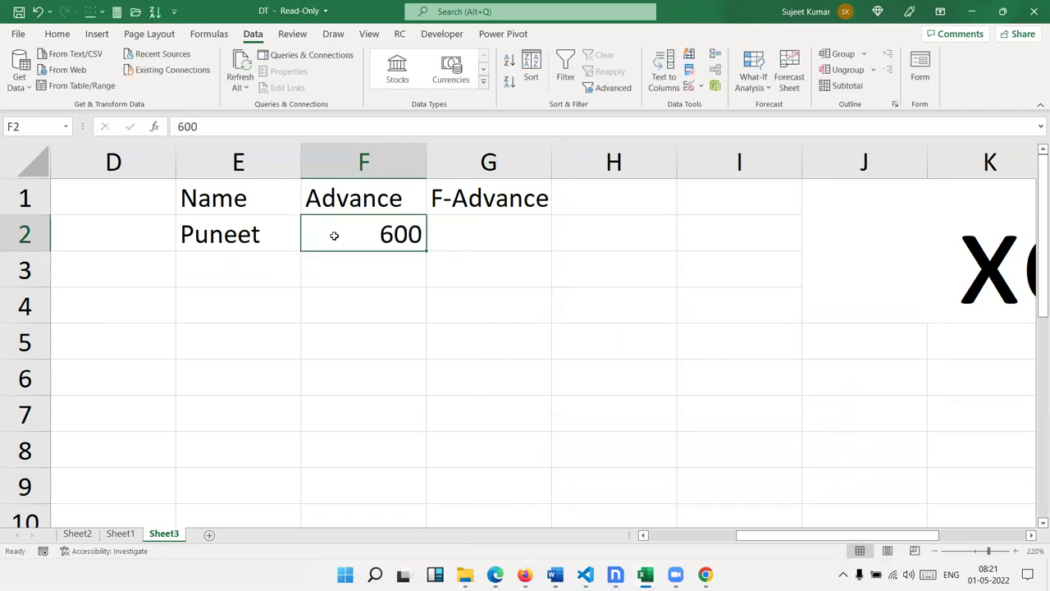
{"action": "key", "text": "Right"}
{"action": "type", "text": "300"}
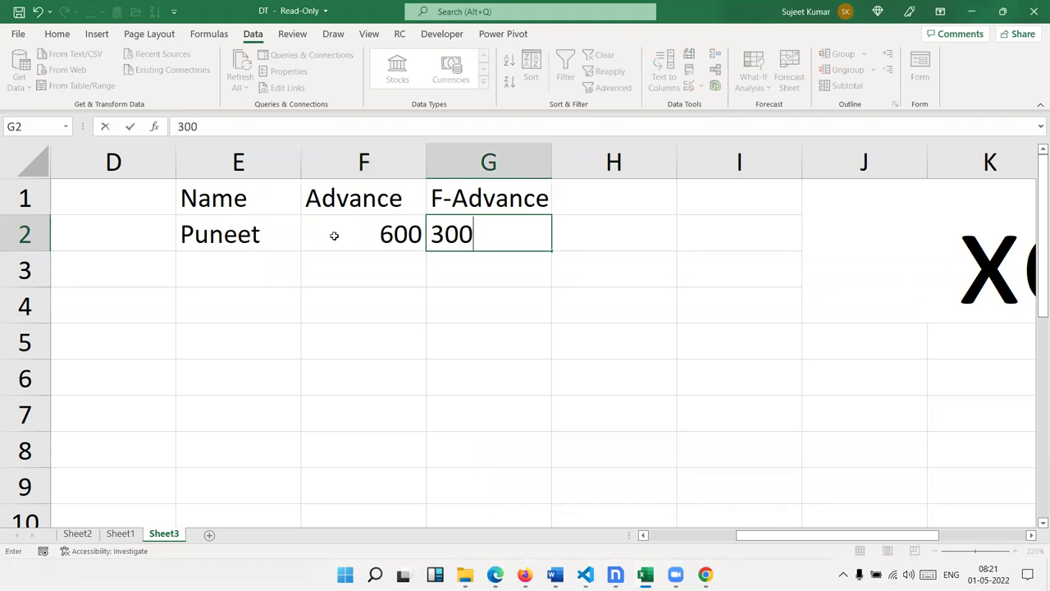
{"action": "key", "text": "Return"}
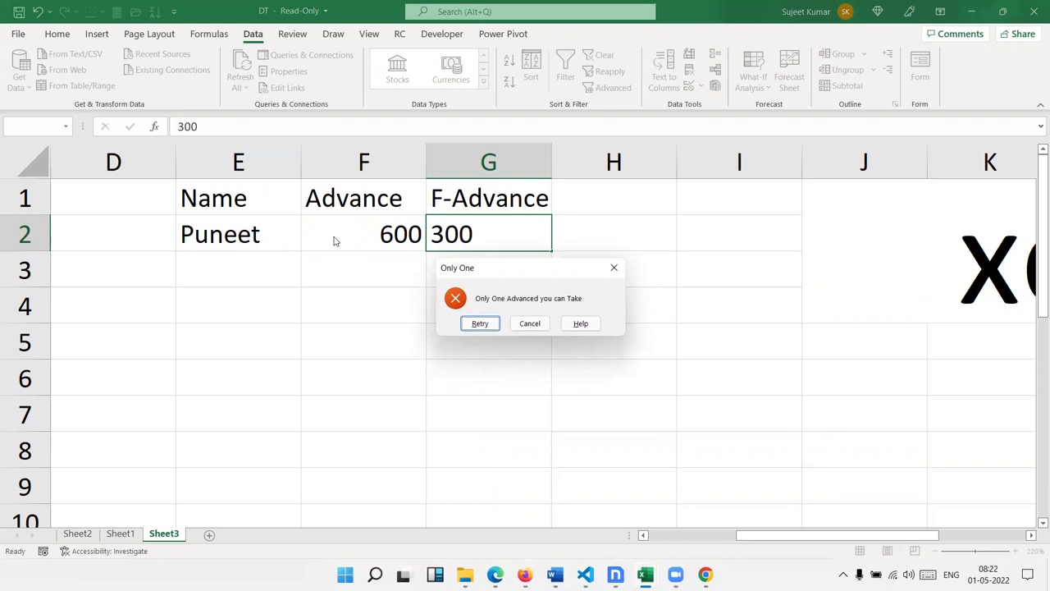
{"action": "key", "text": "Escape"}
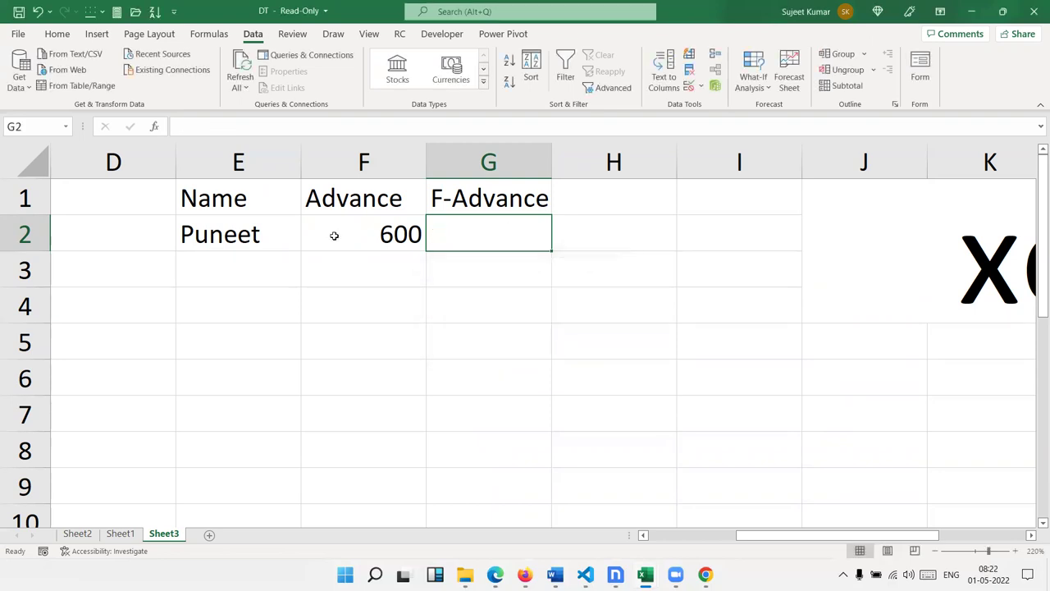
- Restore down the Excel workbook window, then minimize it to reveal the MIS Training Course desktop
{"action": "key", "text": "super+Down"}
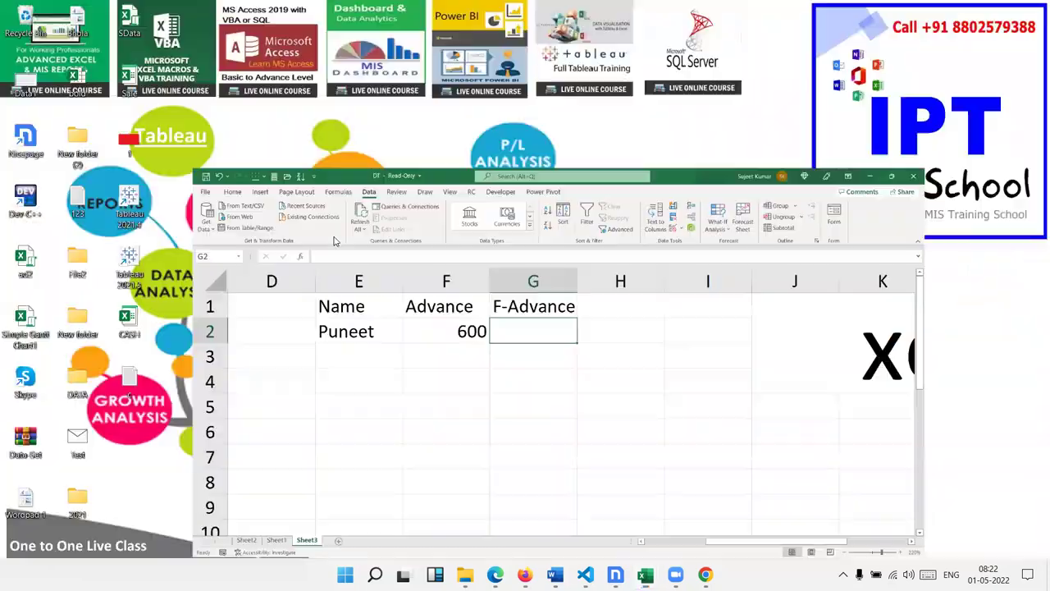
{"action": "key", "text": "super+Down"}
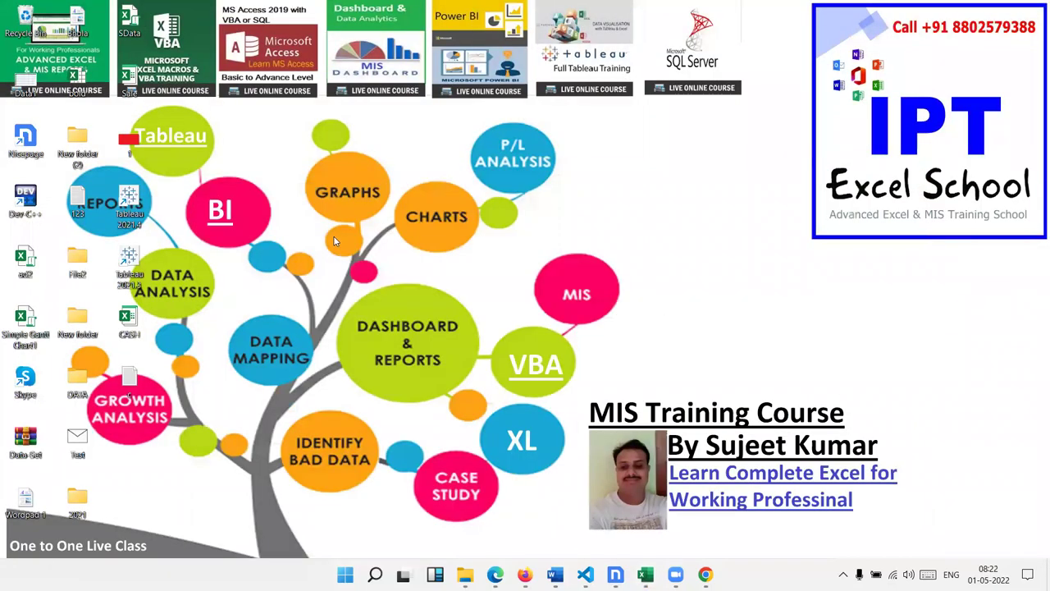